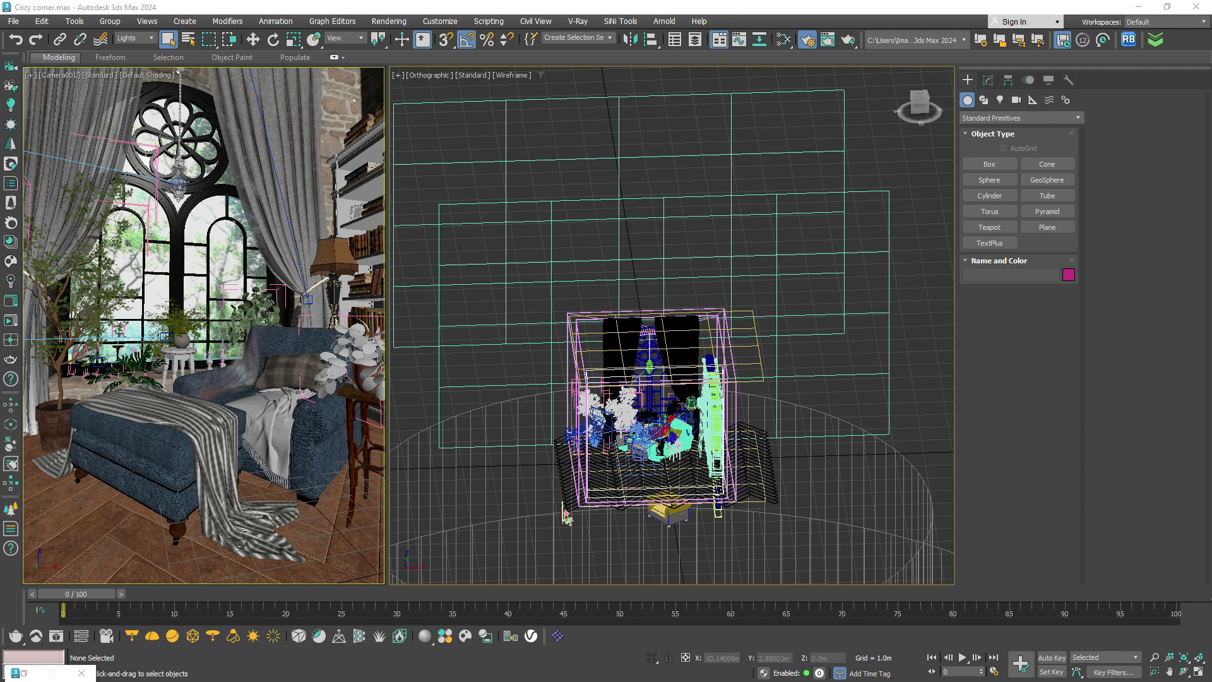
Step: Make CoronaSky the single-map scene environment in Render Setup, then open the Slate Material Editor
left_click(904, 358)
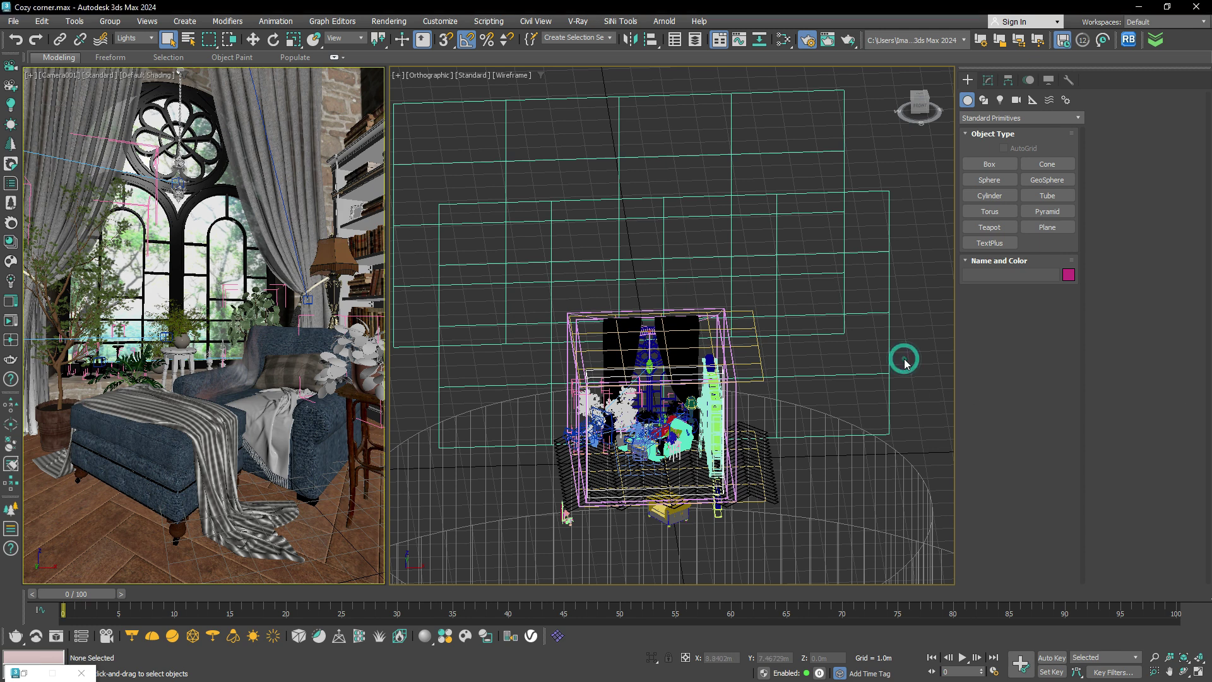
left_click(808, 40)
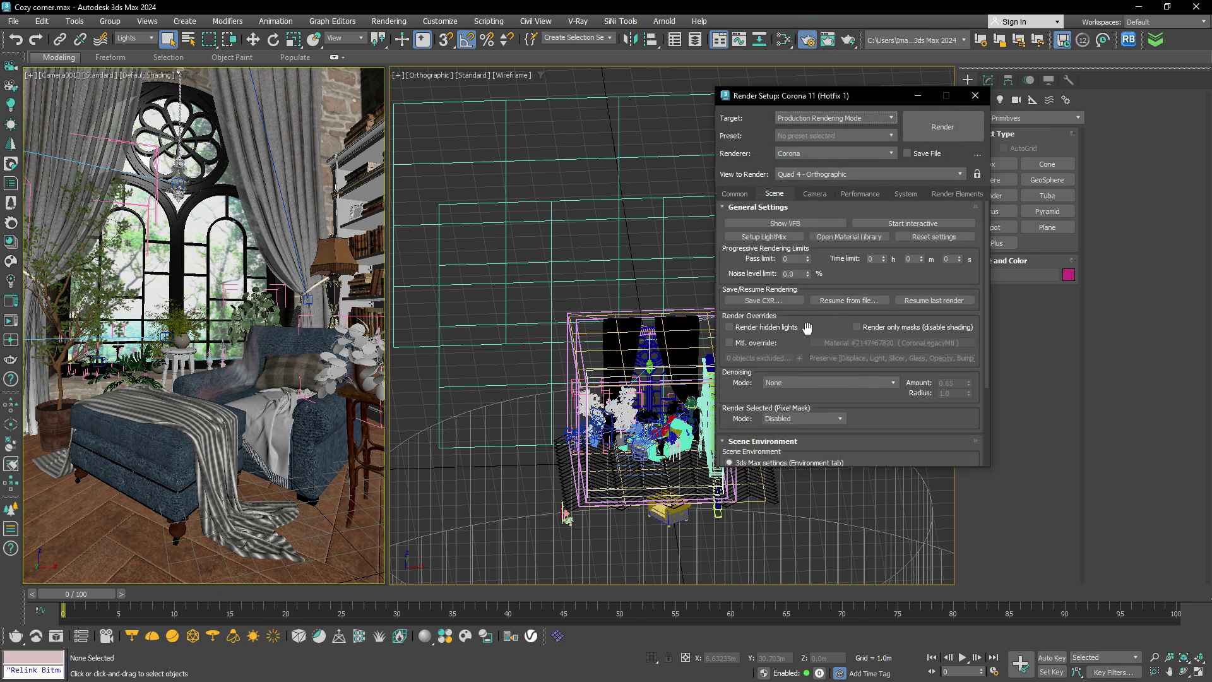
scroll(807, 327, "down", 3)
left_click(754, 410)
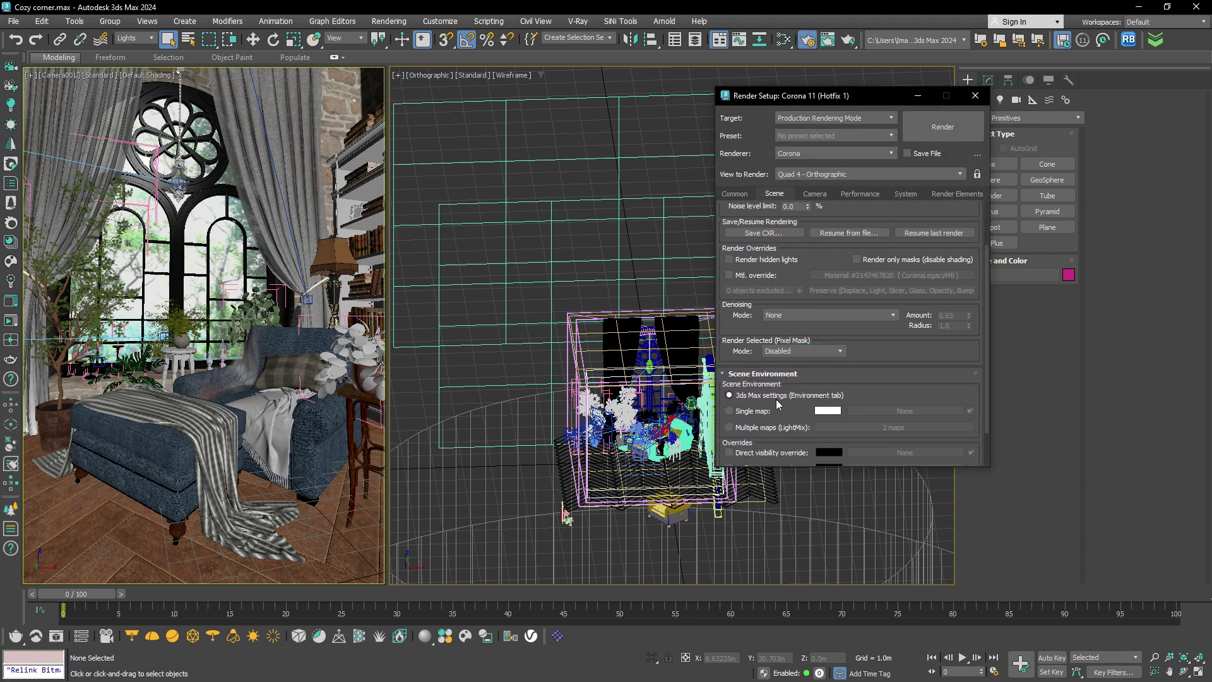
left_click(926, 412)
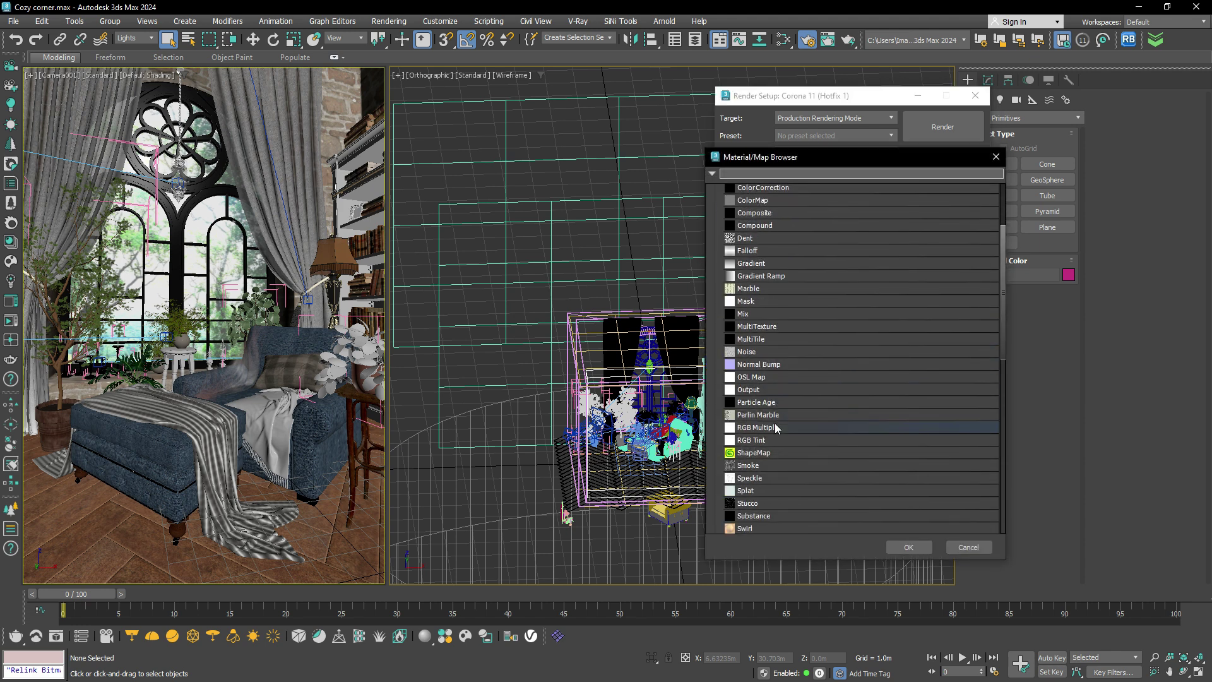
scroll(775, 442, "down", 5)
scroll(774, 456, "down", 5)
scroll(775, 457, "down", 5)
scroll(768, 455, "down", 5)
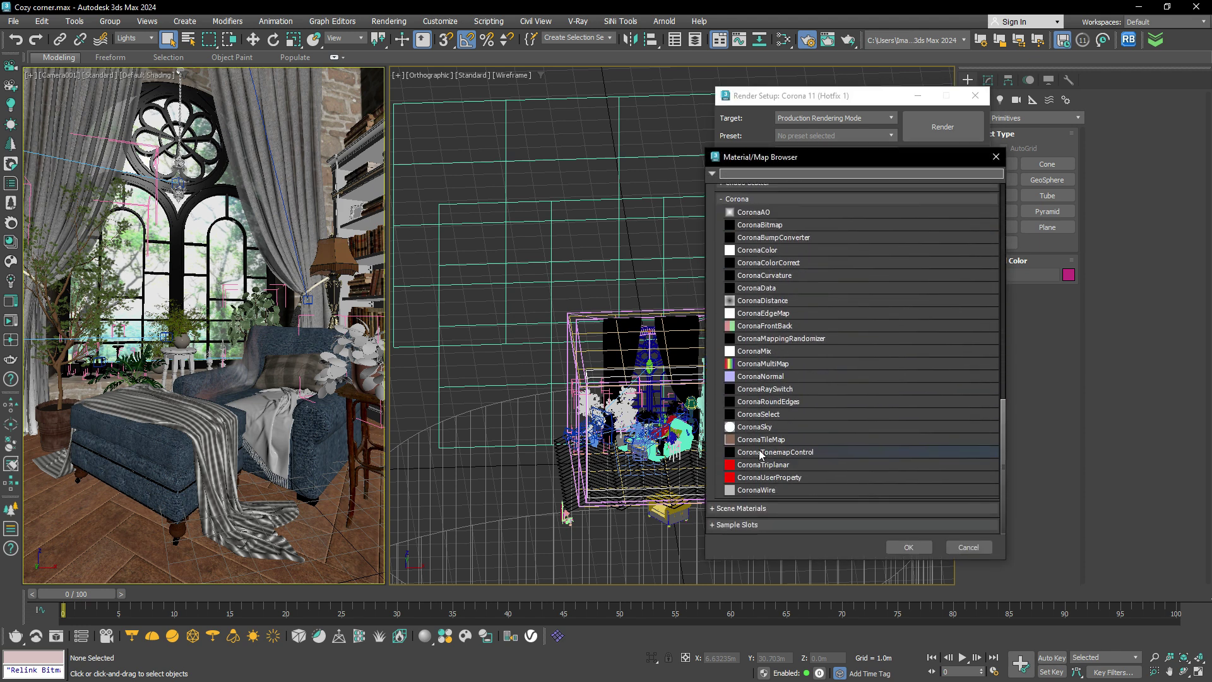
double_click(759, 427)
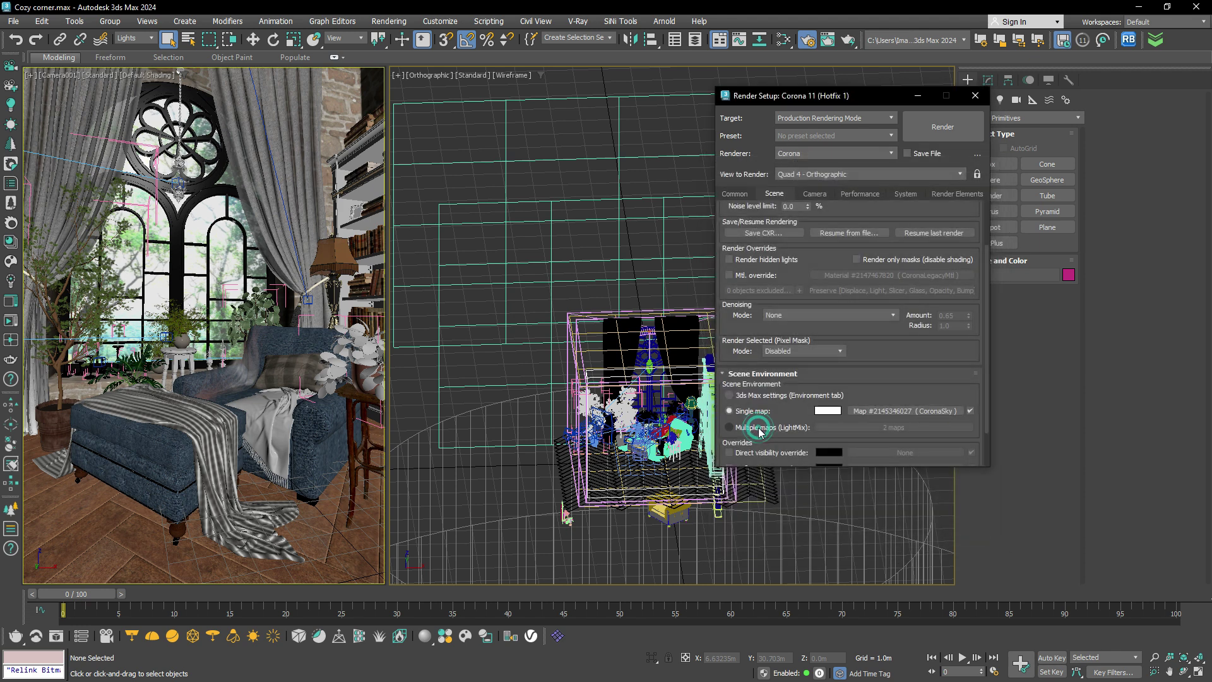
left_click(782, 48)
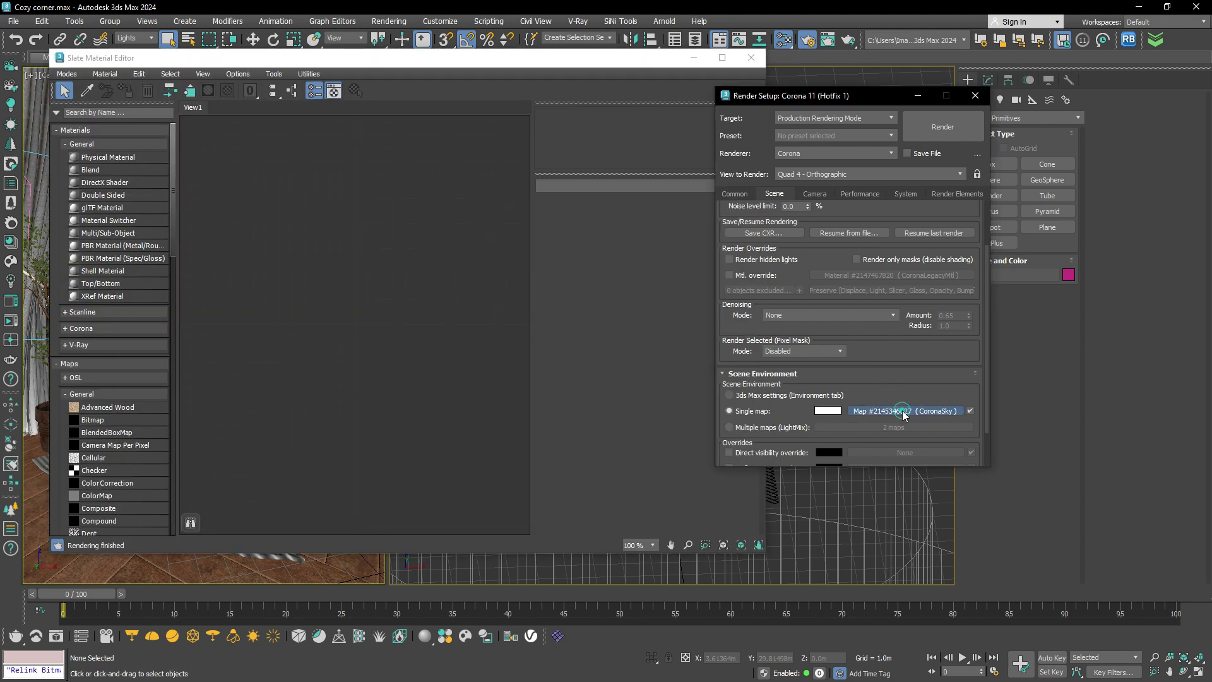
Step: Drag the CoronaSky environment map into Slate View1 as an instanced node
left_click_drag(903, 411, 436, 292)
left_click(373, 347)
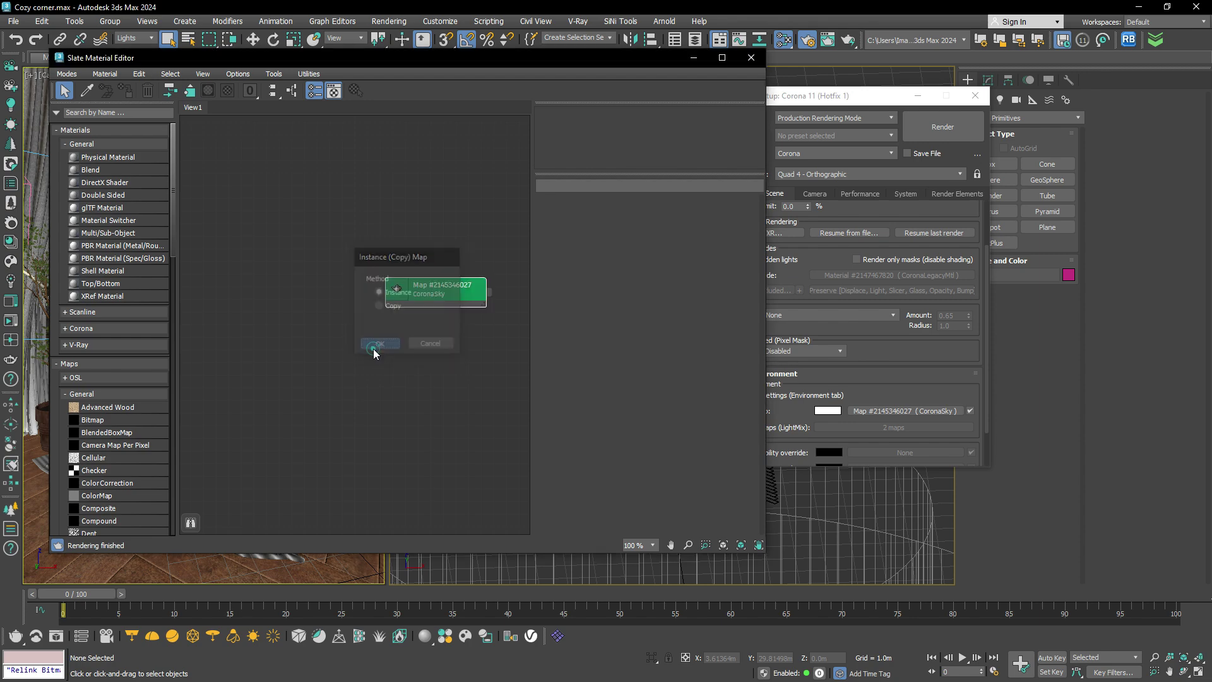
left_click_drag(400, 60, 712, 97)
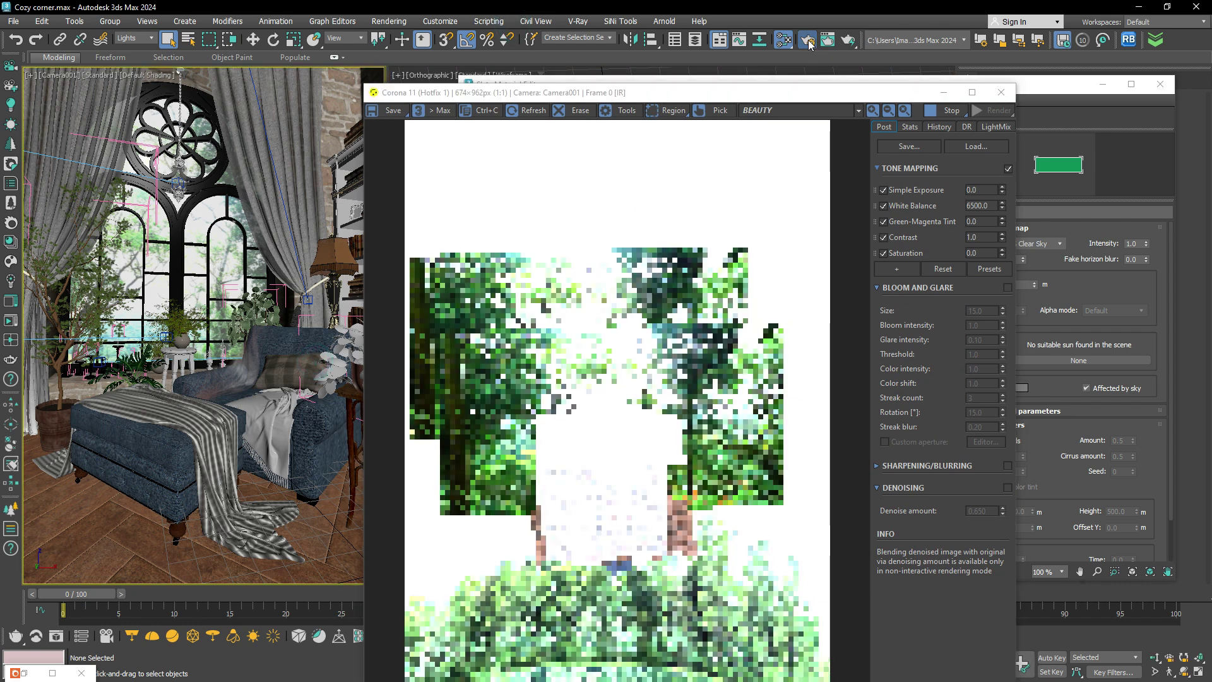
Step: Lock rendering to the Camera001 view and rearrange the frame buffer and Slate windows
left_click(809, 41)
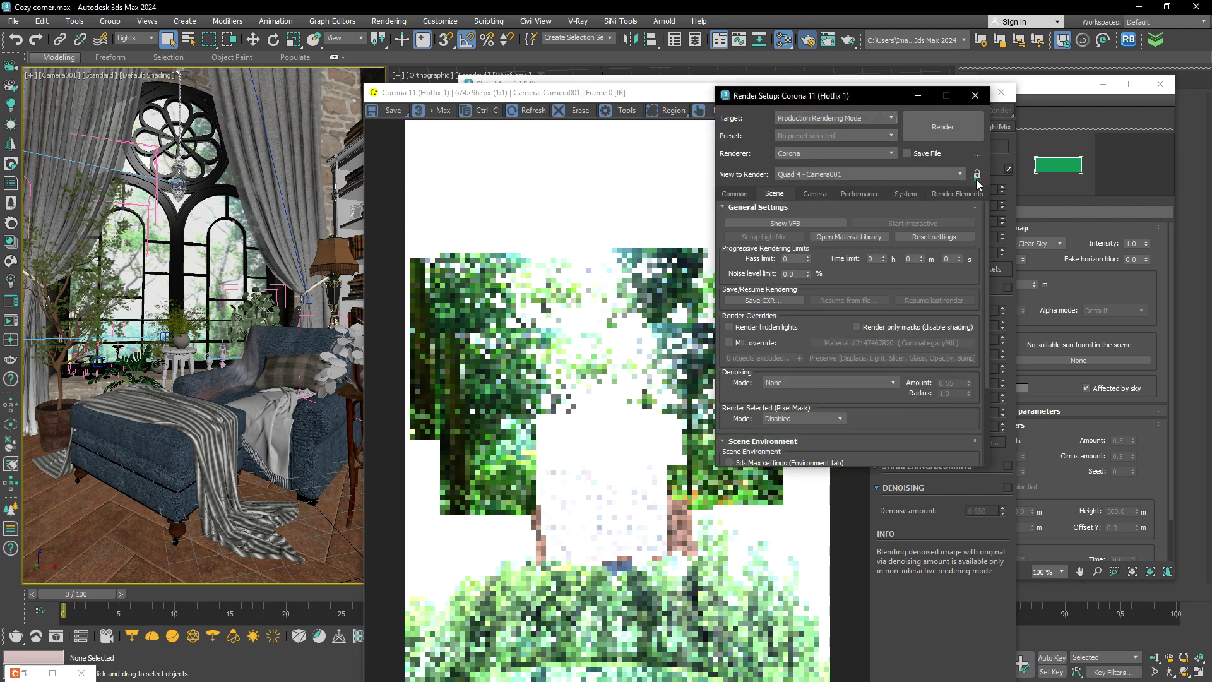
left_click(977, 178)
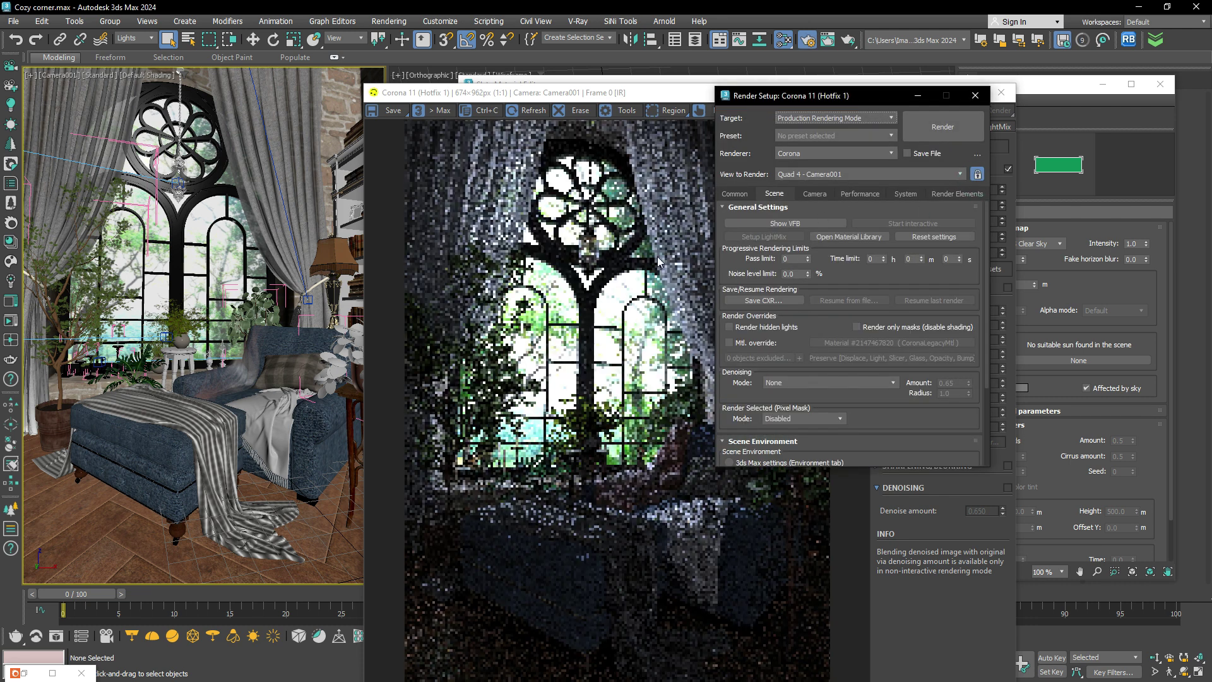
left_click(975, 95)
left_click_drag(751, 99, 479, 50)
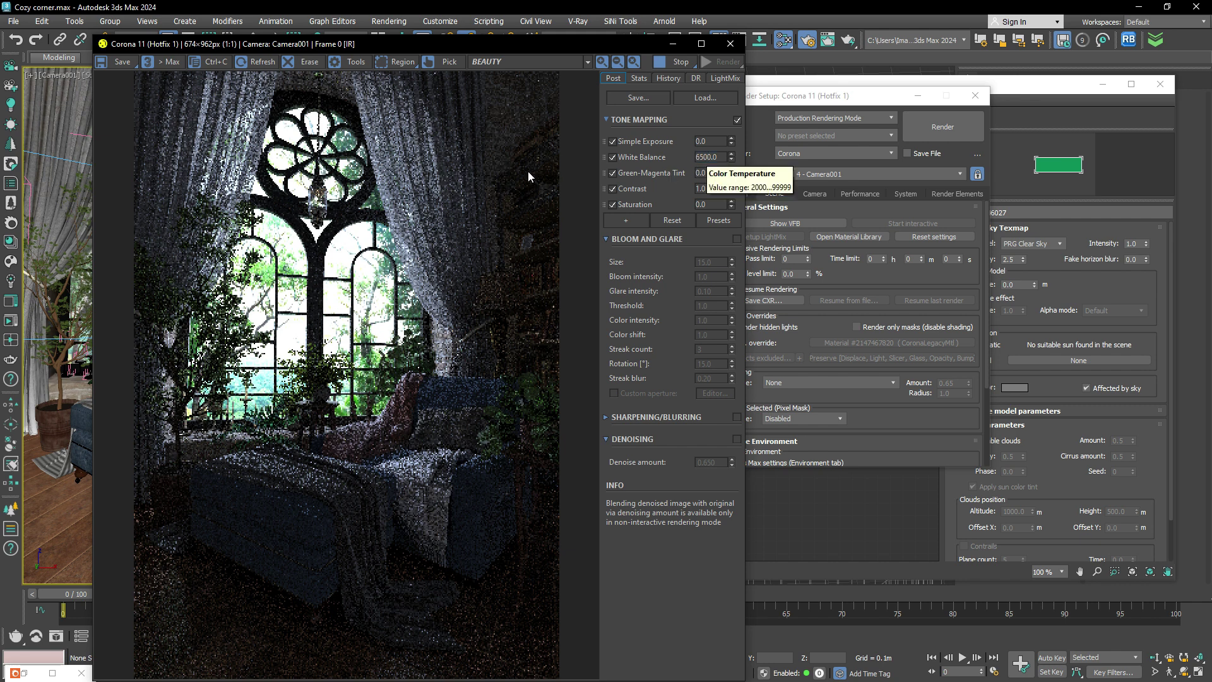
left_click_drag(544, 47, 453, 28)
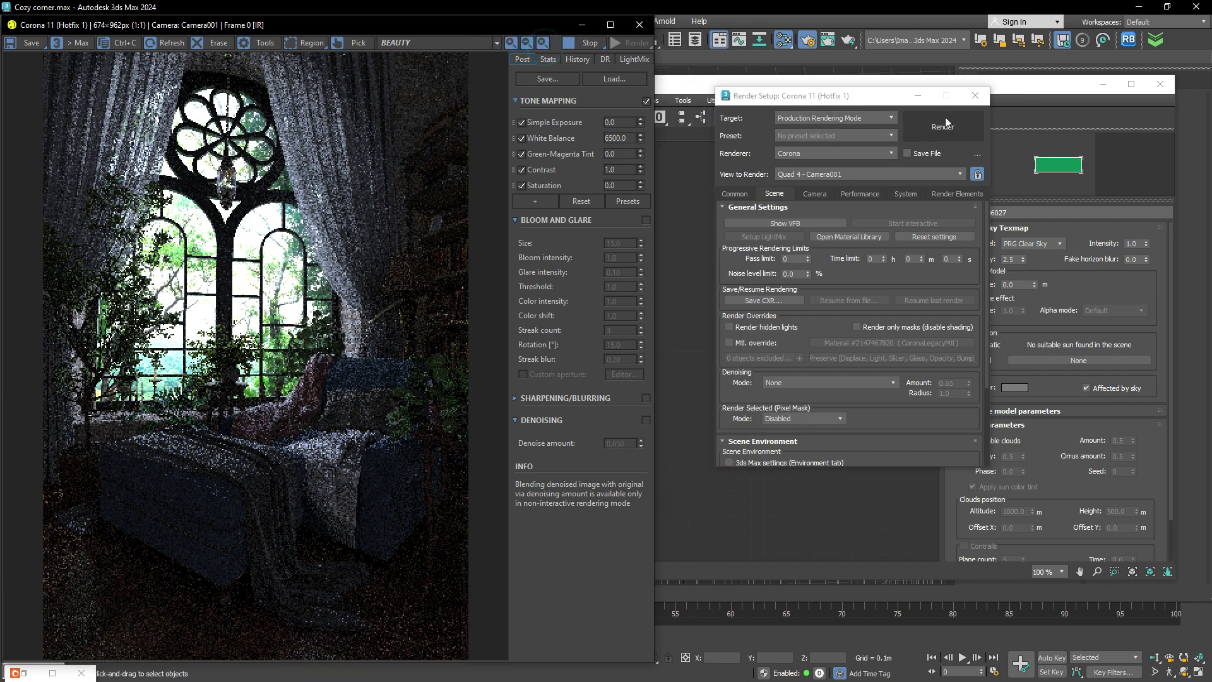
left_click(919, 97)
left_click(801, 84)
left_click_drag(801, 83, 798, 65)
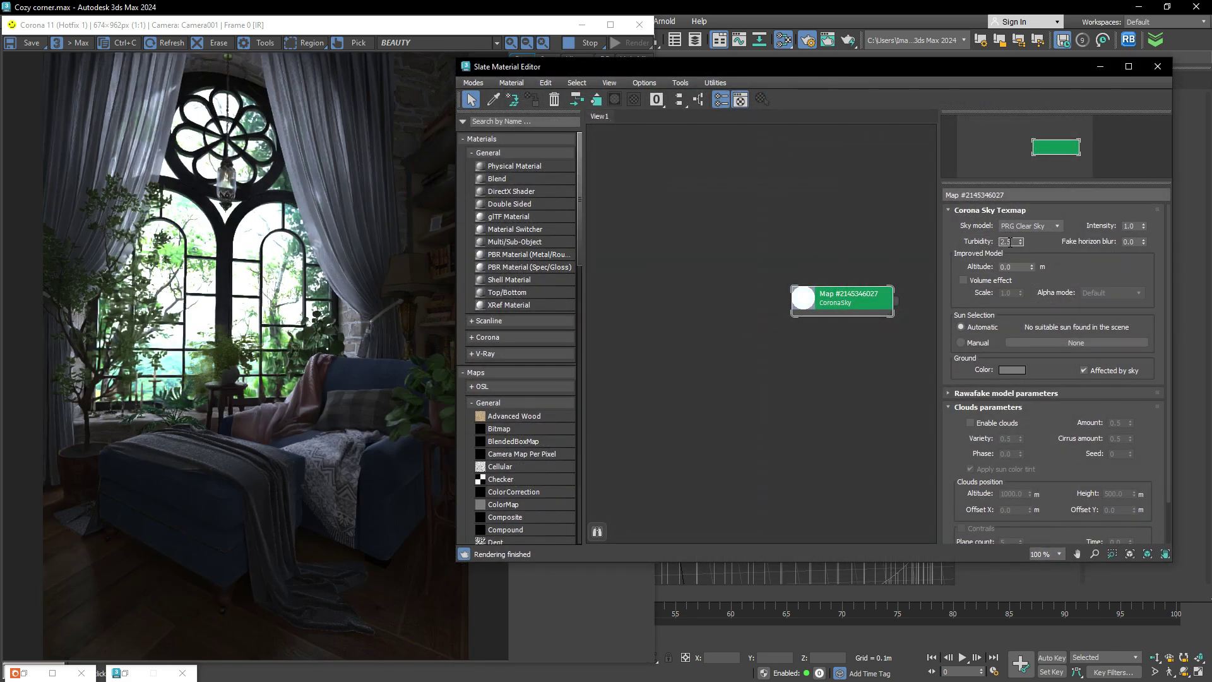
Step: Set the CoronaSky turbidity to 10
double_click(1008, 242)
type("10")
key("Return")
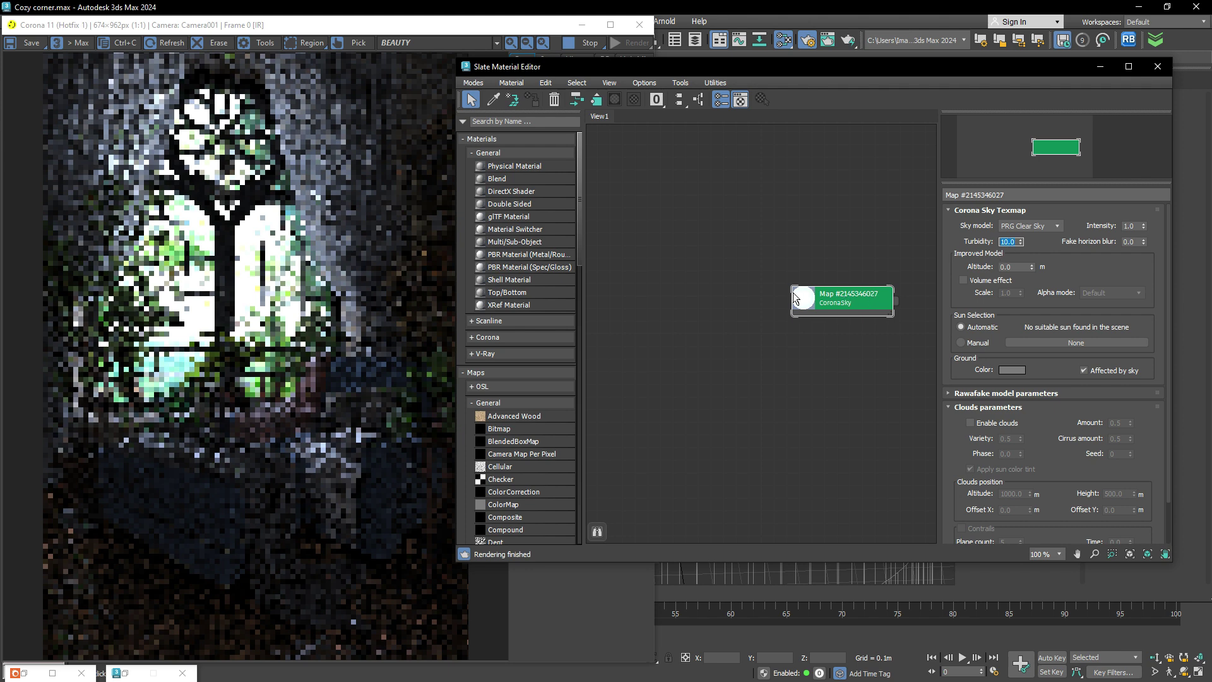
Step: Set the Corona VFB white balance to 10000
left_click(341, 281)
double_click(613, 139)
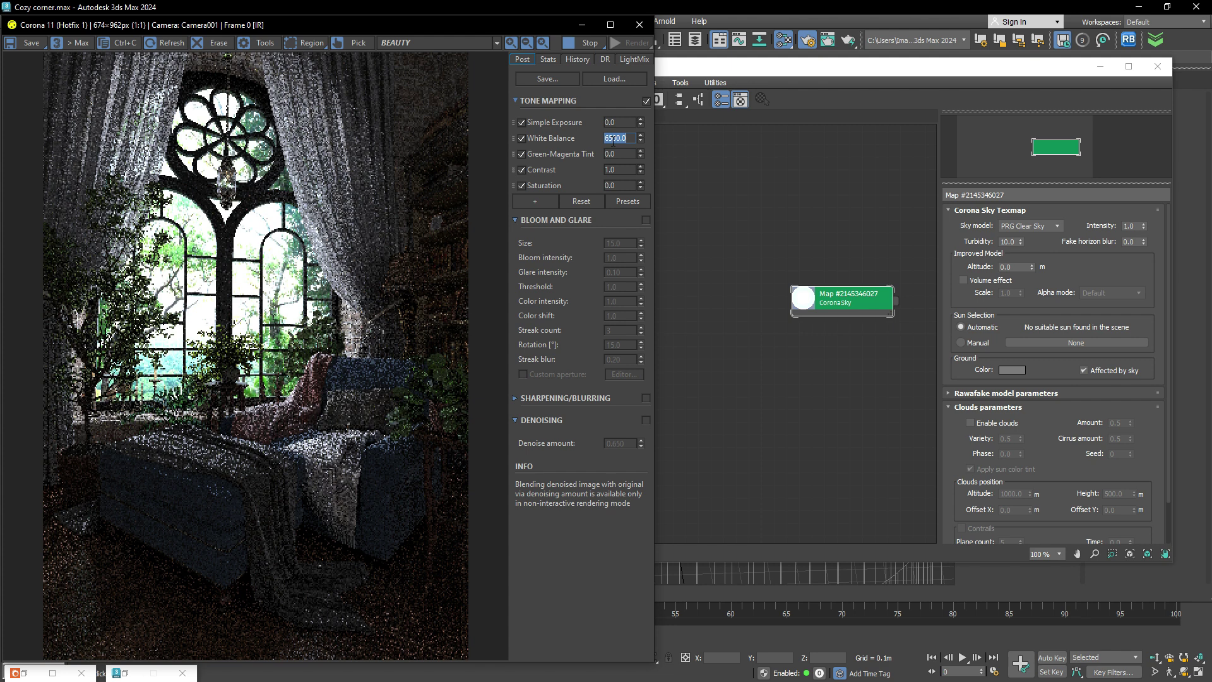
type("10000")
key("Return")
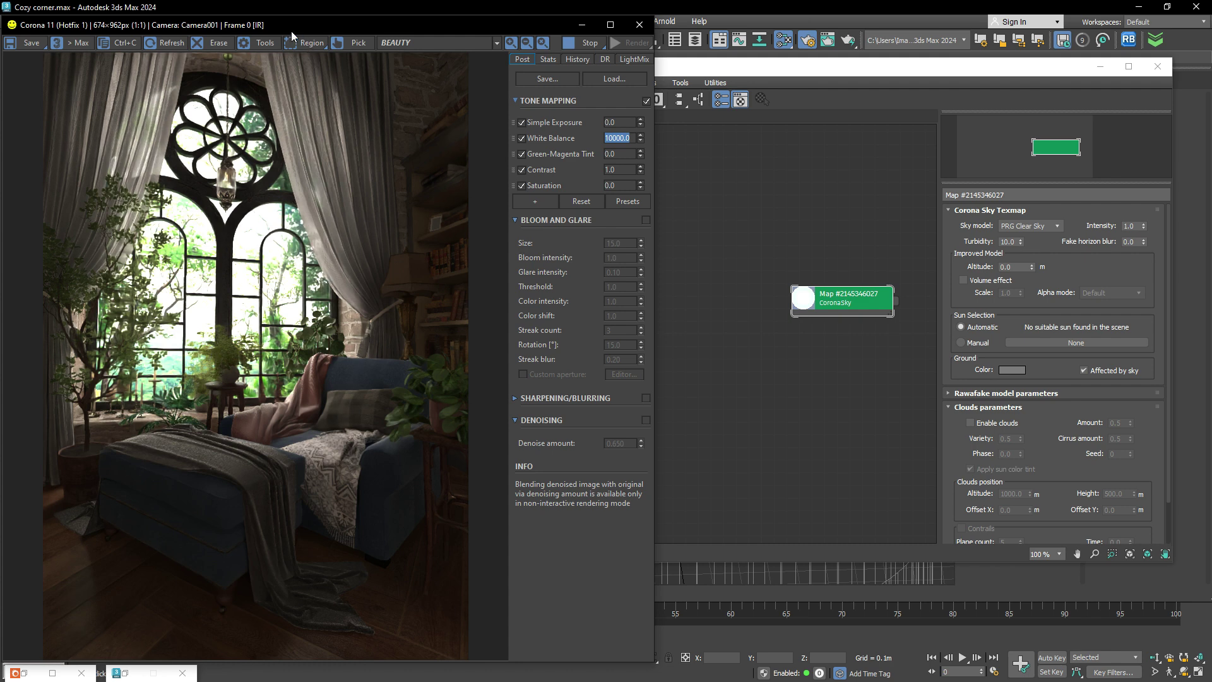
left_click_drag(292, 35, 445, 49)
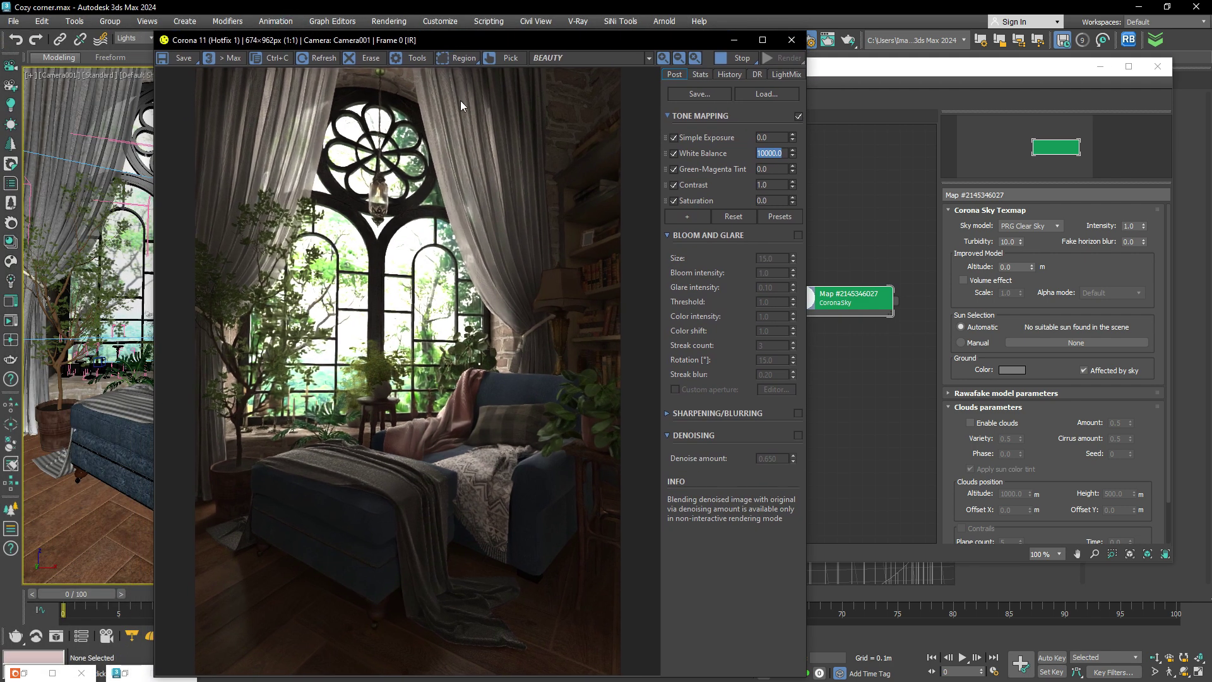
left_click_drag(444, 50, 707, 109)
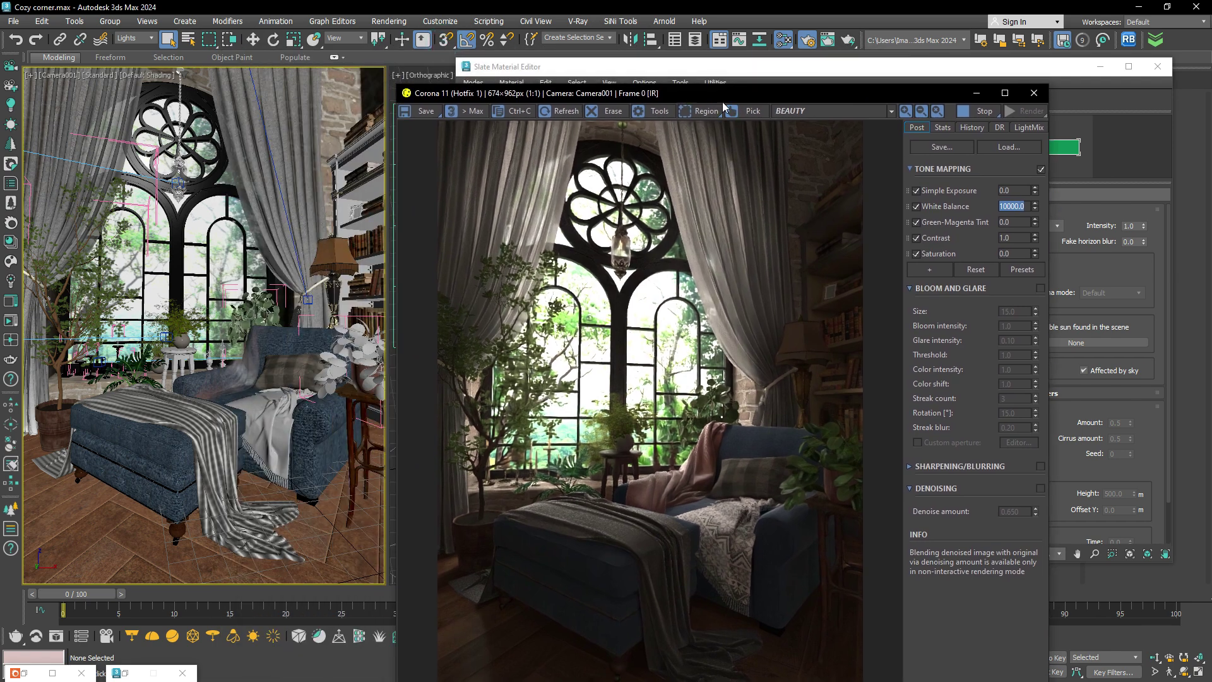
Step: Create a CoronaSun in the orthographic view aimed at the reading corner
left_click(976, 94)
left_click(1099, 67)
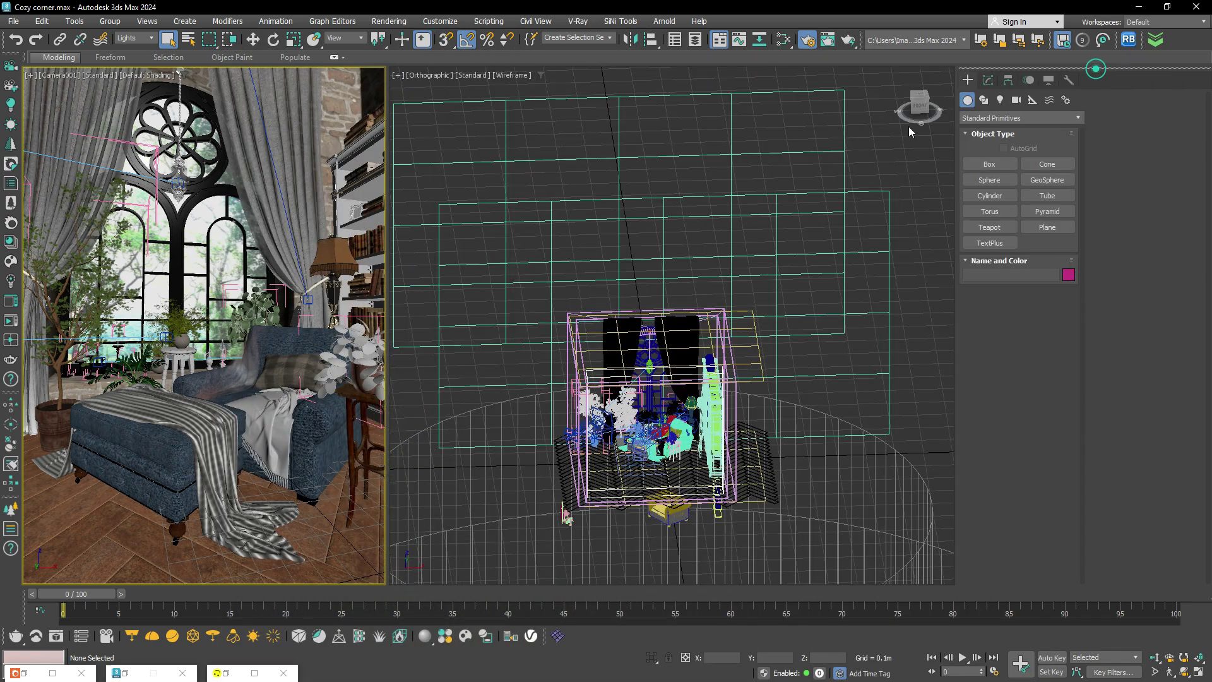
middle_click_drag(740, 254, 738, 265)
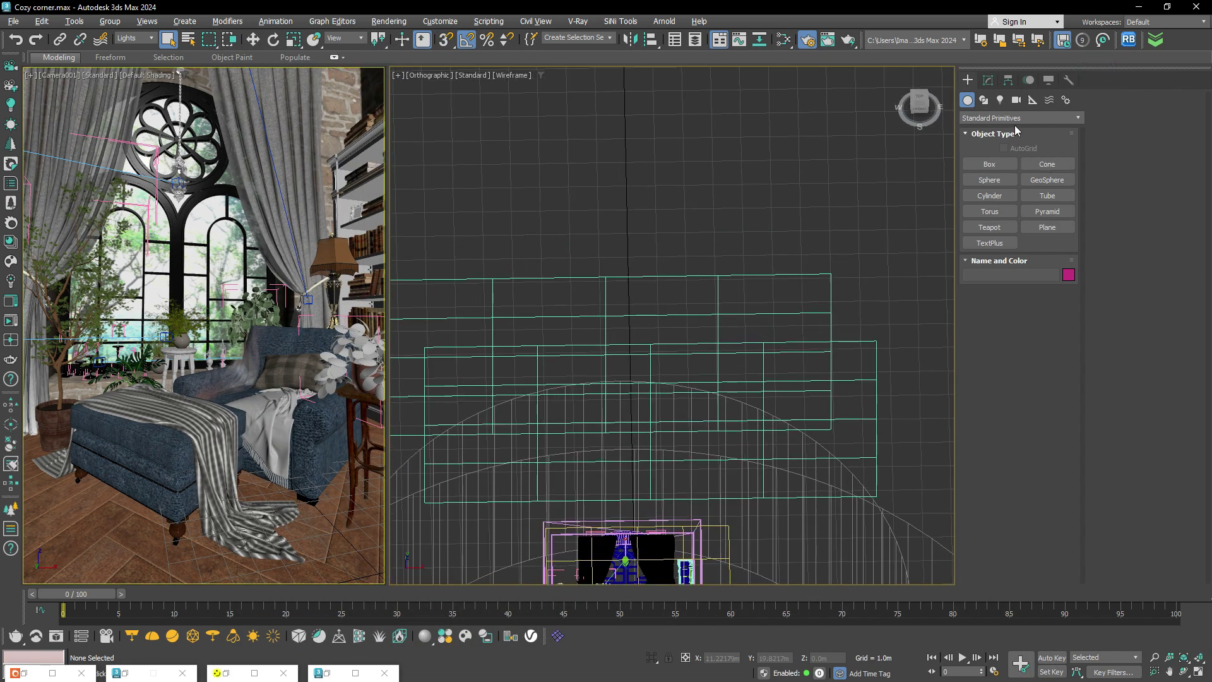
left_click(1000, 100)
left_click(1030, 118)
left_click(981, 155)
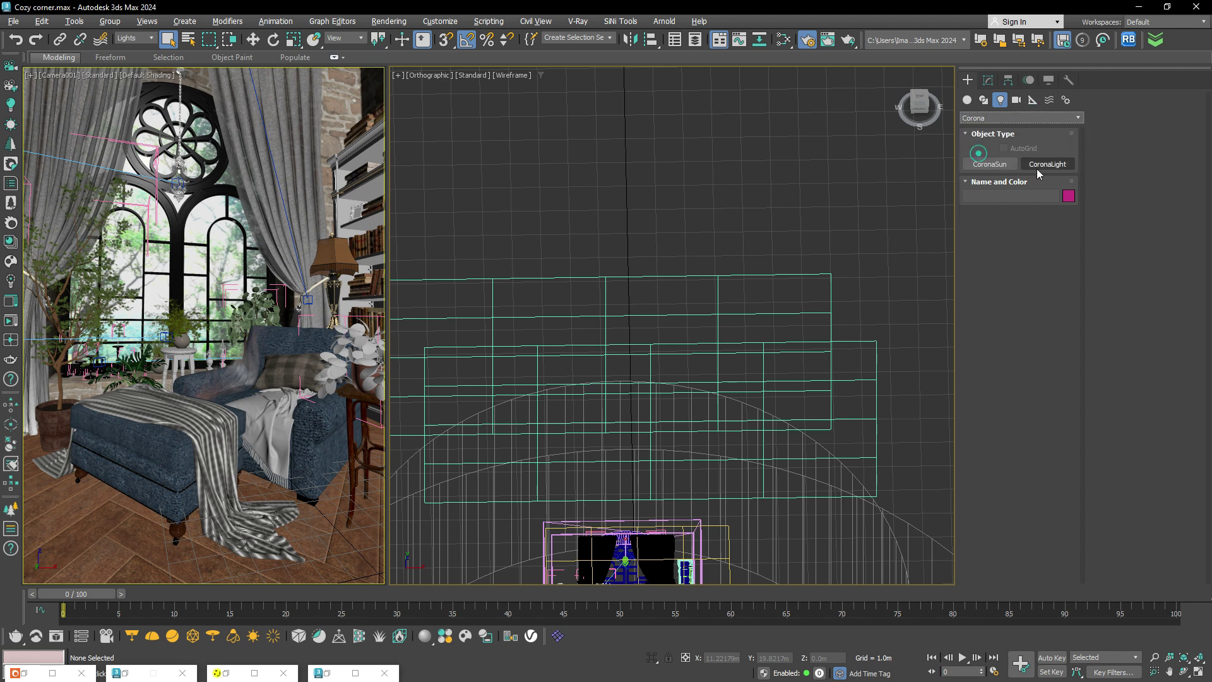
left_click(985, 164)
mouse_move(784, 242)
middle_mouse_down()
mouse_move(787, 134)
mouse_move(771, 175)
middle_mouse_up()
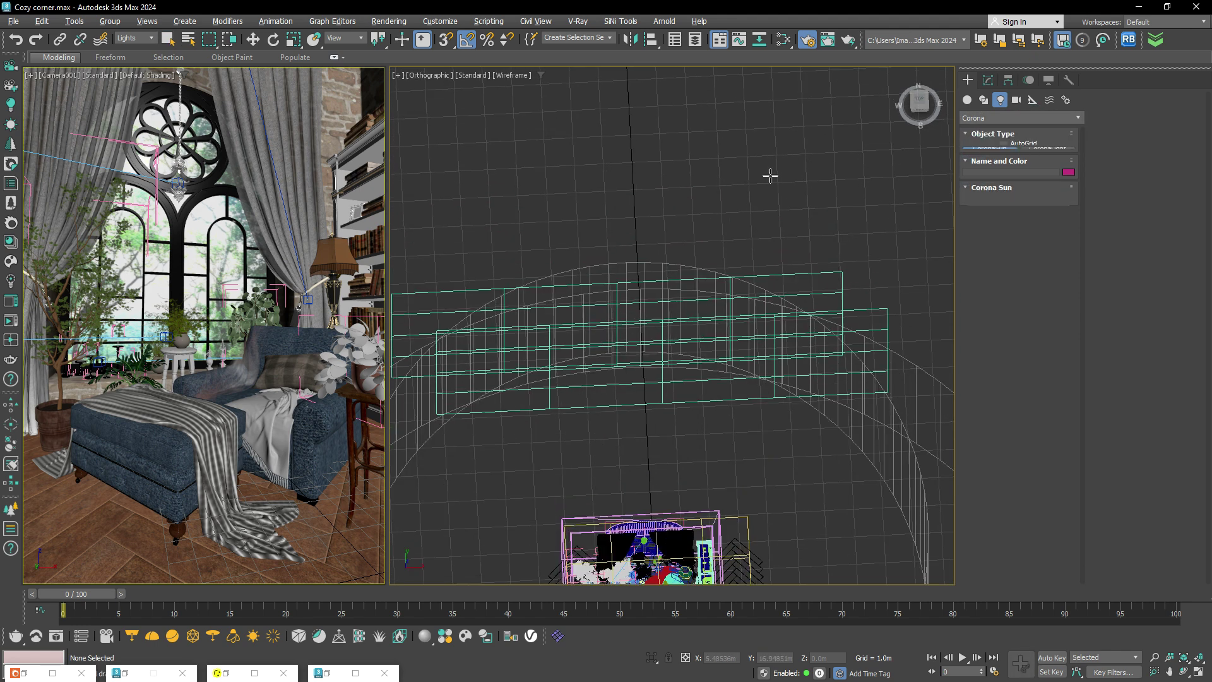
left_click(658, 242)
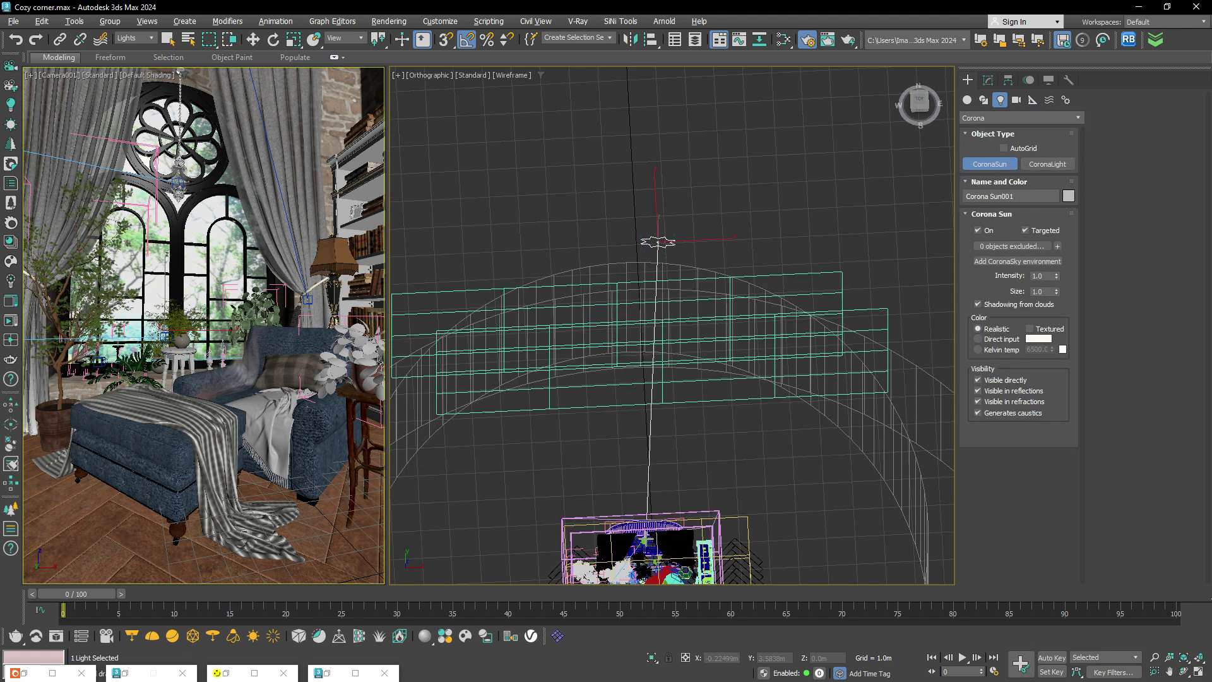
Step: Move Corona Sun001 high above the room
right_click(667, 384)
mouse_move(666, 383)
middle_mouse_down("alt")
mouse_move(730, 298)
mouse_move(755, 296)
middle_mouse_up("alt")
key("w")
left_click_drag(475, 251, 524, 209)
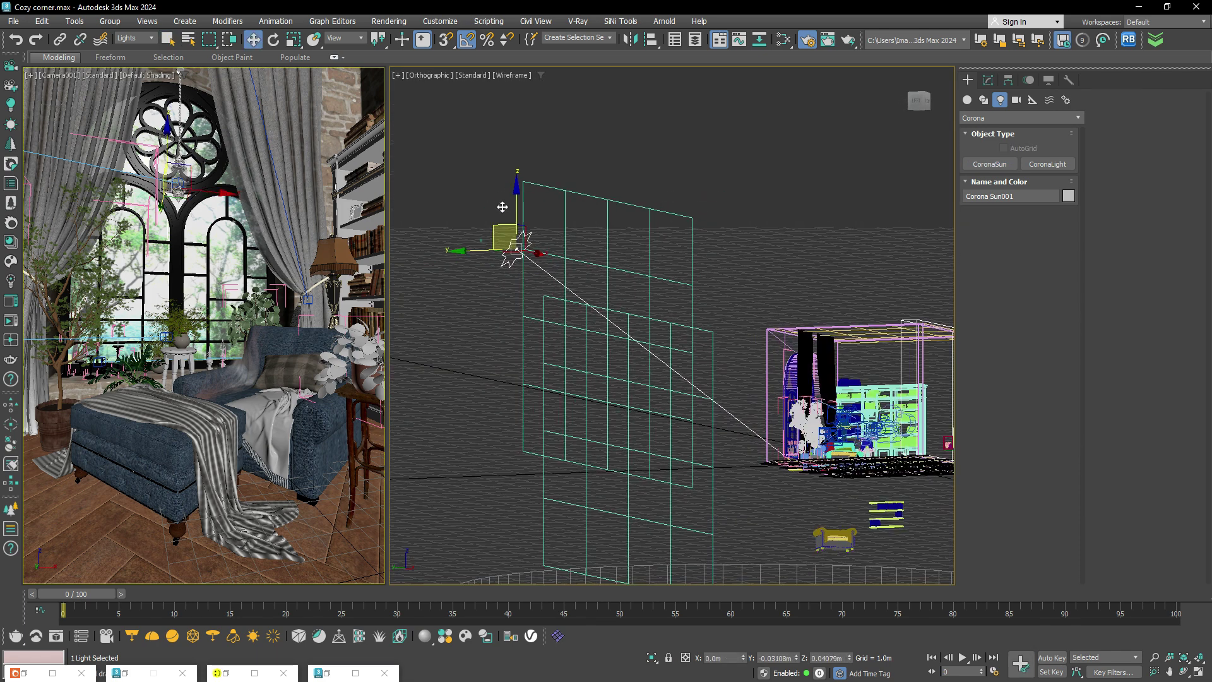
middle_click_drag(549, 190, 583, 175, "alt")
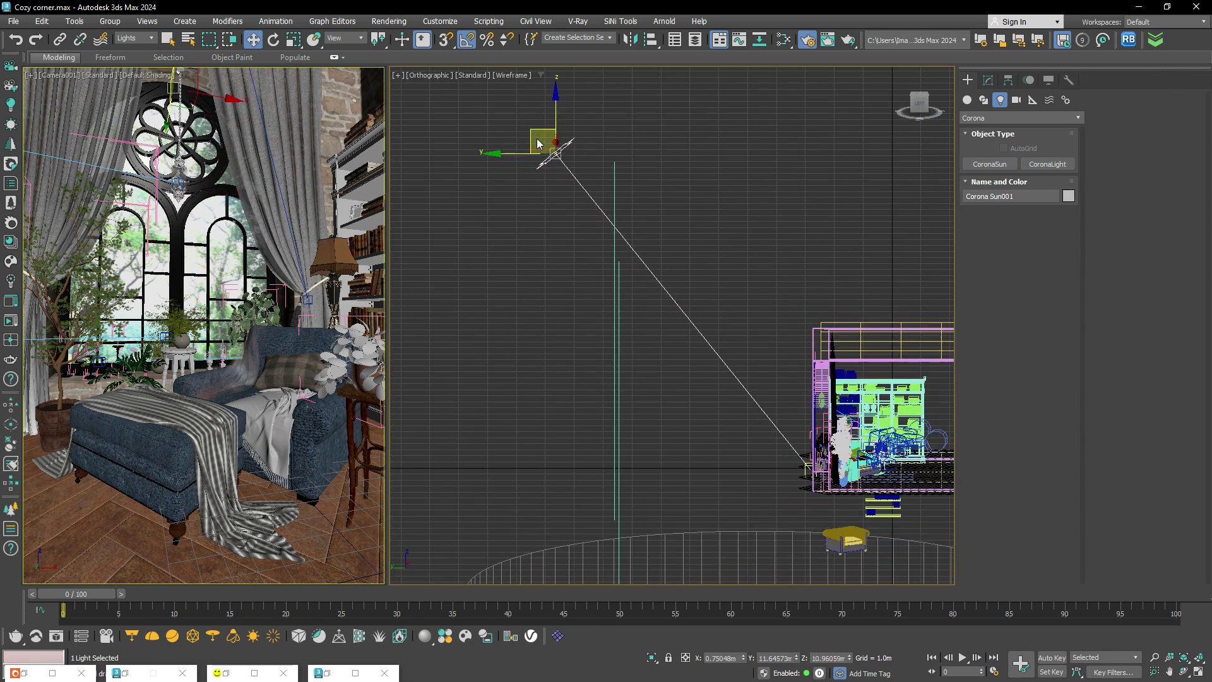
mouse_move(534, 129)
left_mouse_down()
mouse_move(594, 145)
mouse_move(590, 155)
left_mouse_up()
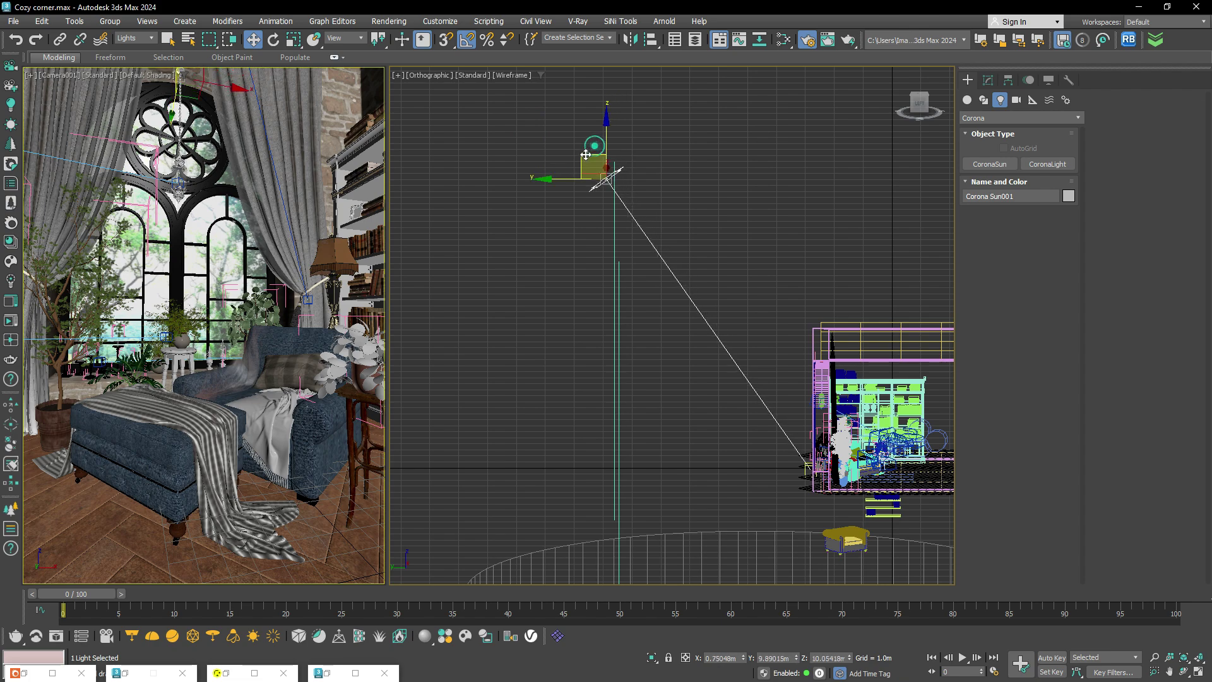
mouse_move(591, 155)
middle_mouse_down("alt")
mouse_move(509, 236)
mouse_move(512, 226)
mouse_move(714, 243)
middle_mouse_up("alt")
left_click(988, 80)
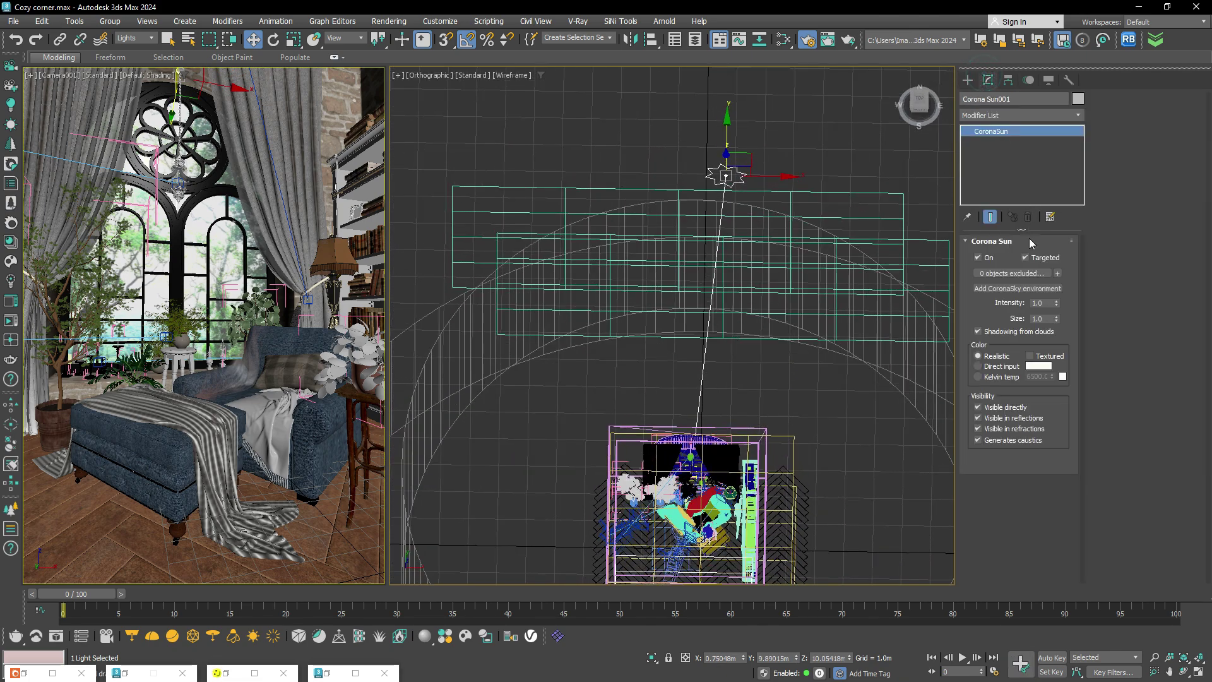
Step: Lower the Corona Sun intensity to 0.4 and check the render
double_click(1037, 303)
type("0")
key("BackSpace")
type("2")
type(".4")
key("Return")
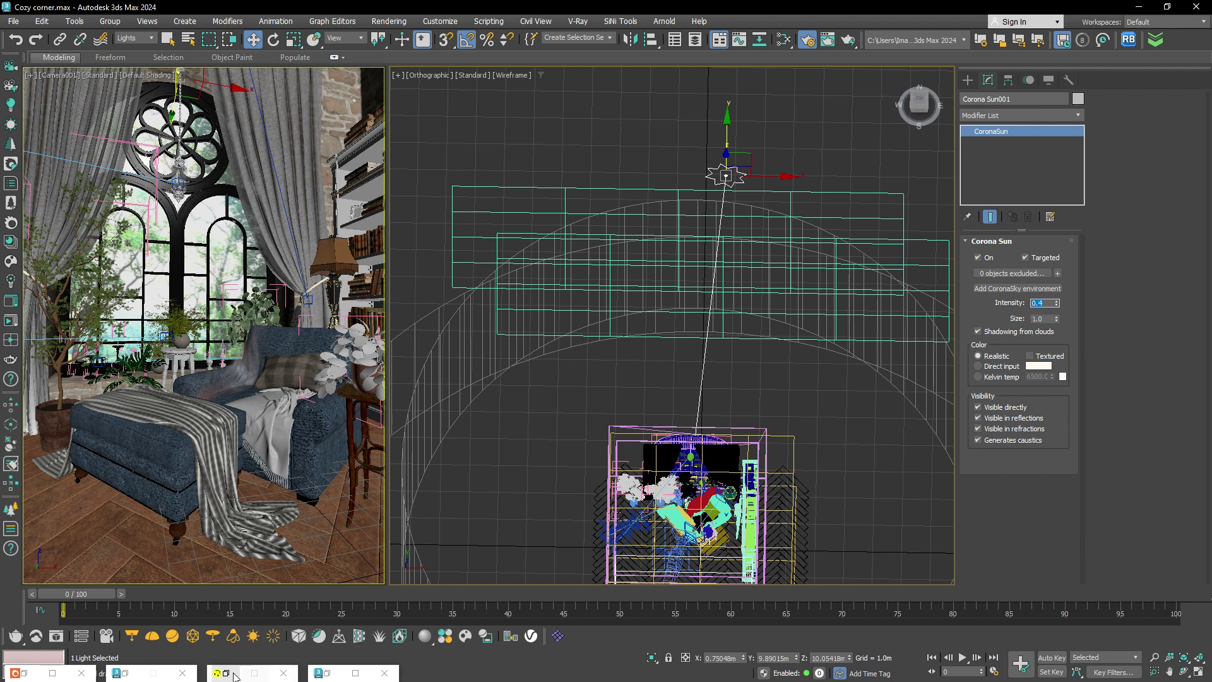
left_click(234, 677)
mouse_move(720, 83)
left_mouse_down()
mouse_move(430, 55)
mouse_move(354, 31)
left_mouse_up()
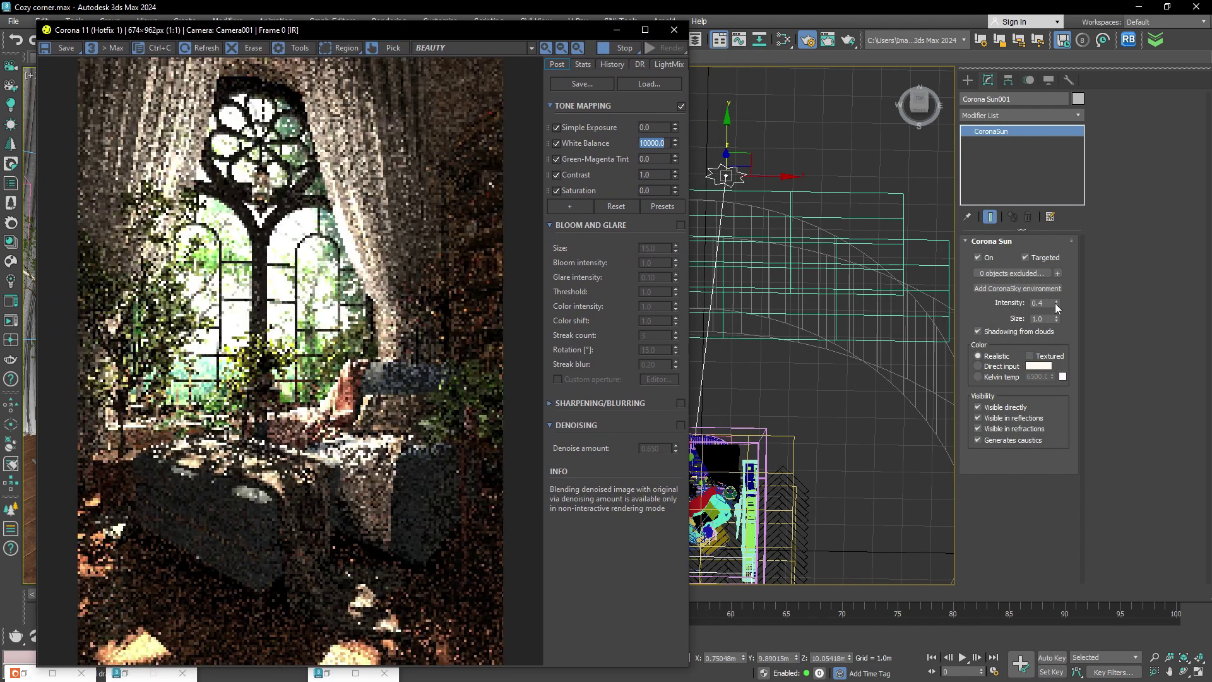
Step: Settle the Corona Sun intensity at 0.5 and begin editing its size
left_click(1043, 303)
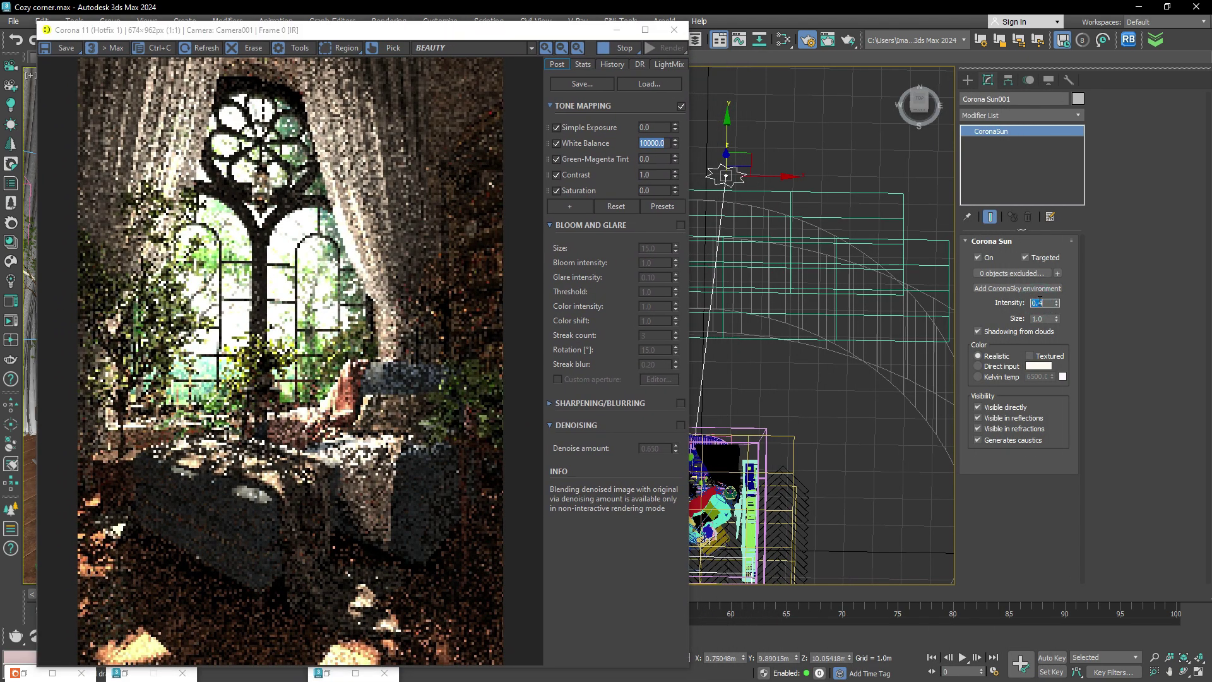
type("1")
key("Return")
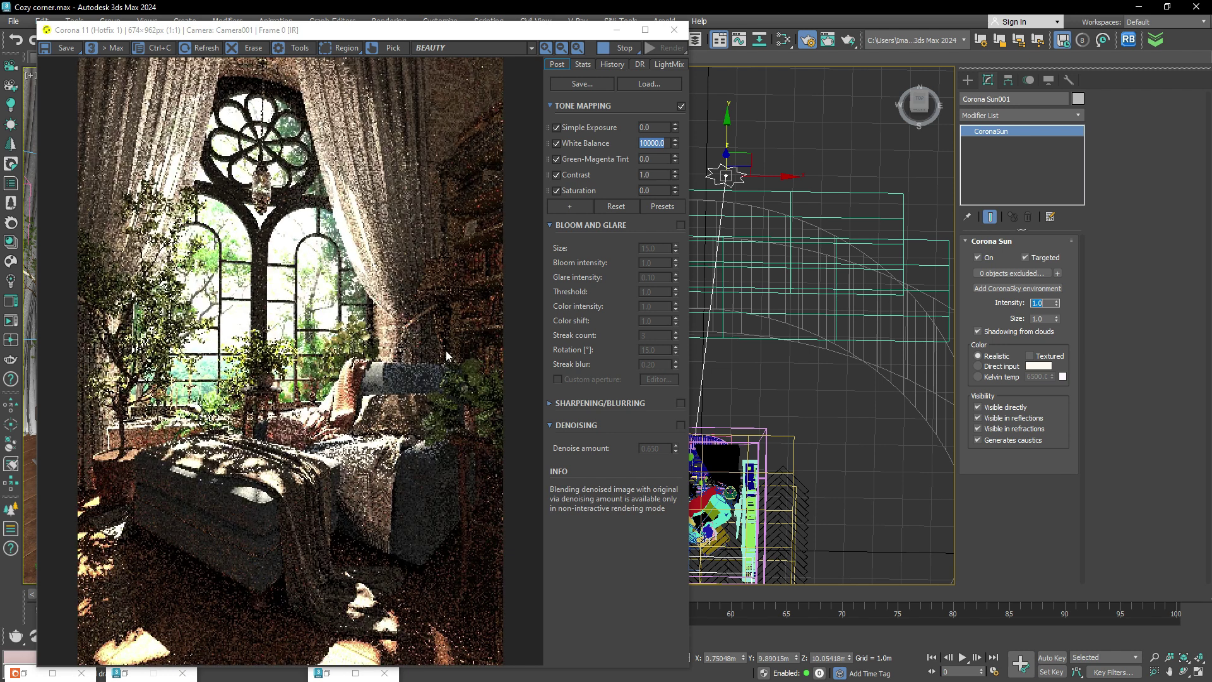
type("0.5")
key("Return")
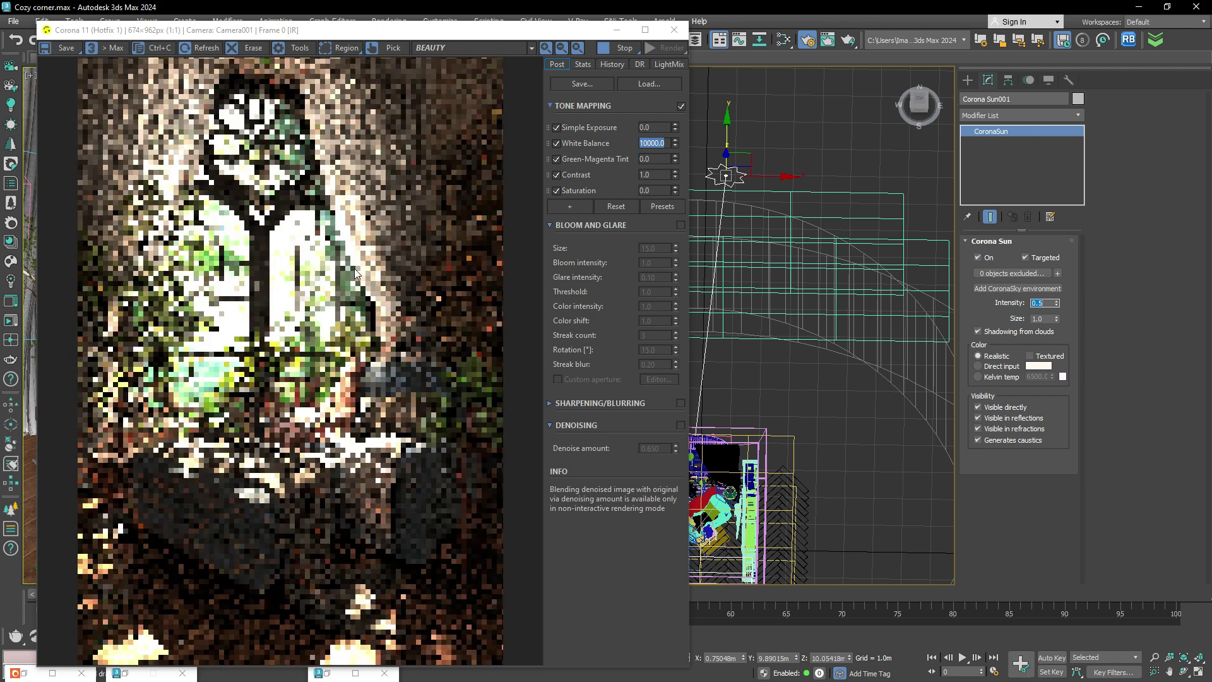
left_click(1042, 319)
type("3")
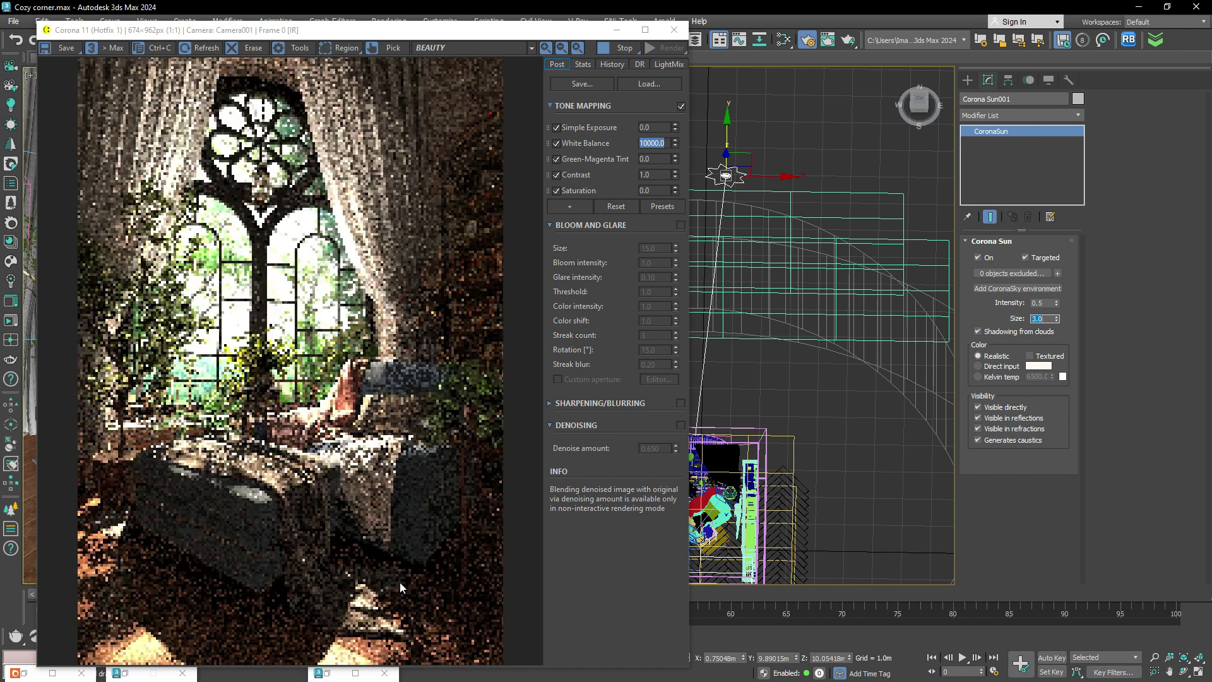
Step: Switch the sun colour to Direct input and pick a saturated warm peach
left_click(988, 367)
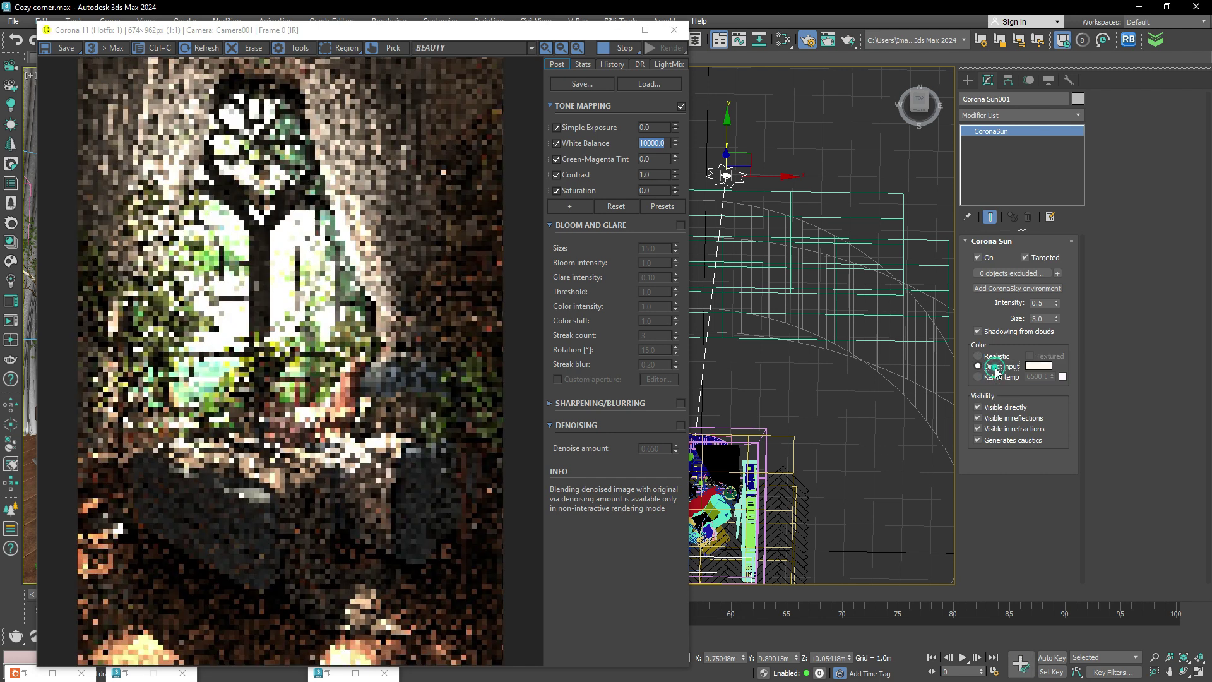
left_click(1039, 366)
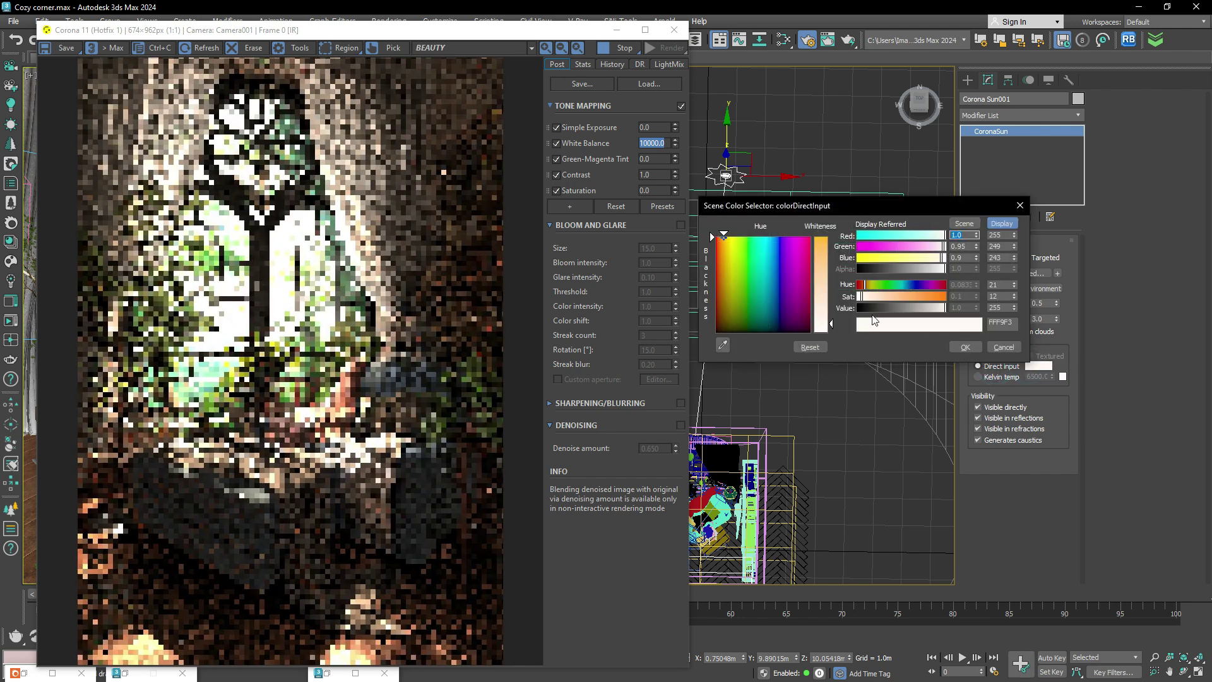
left_click_drag(870, 302, 888, 307)
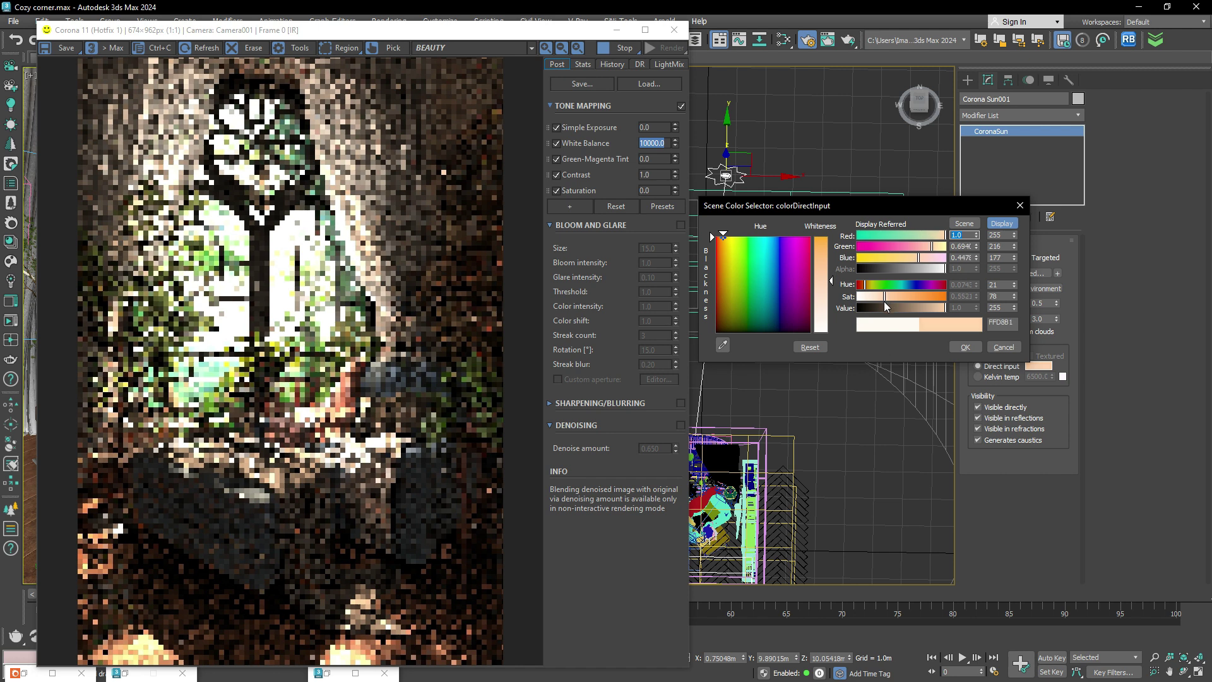
left_click(965, 348)
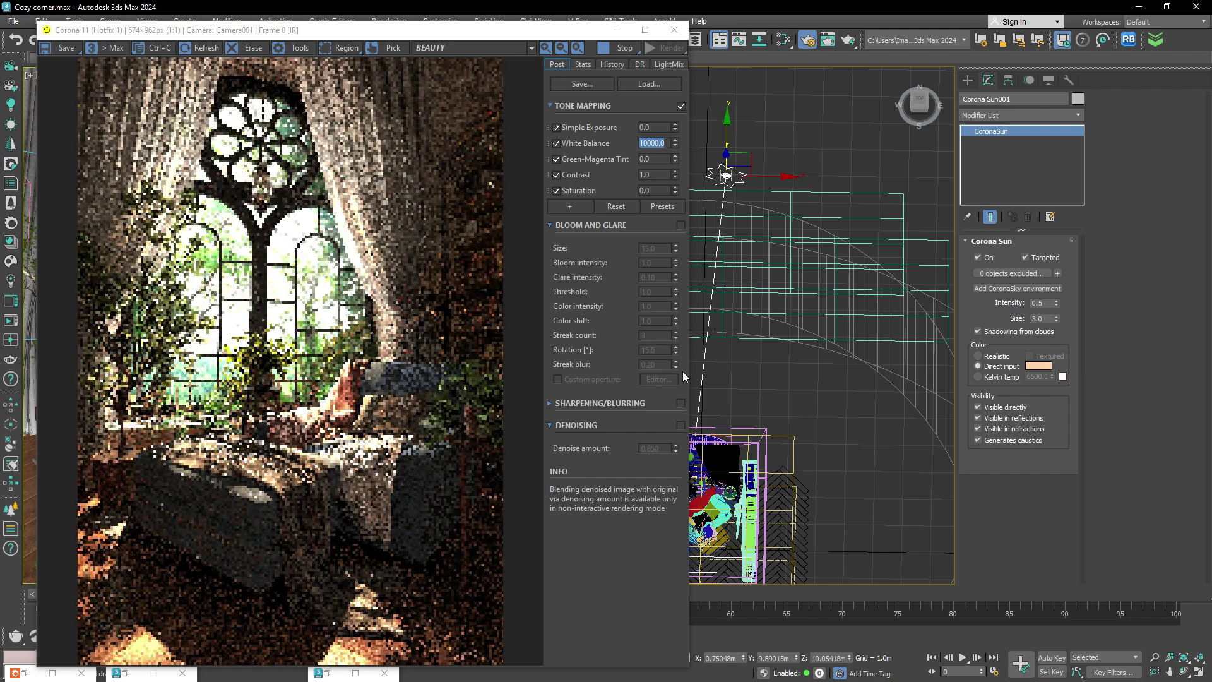
Step: Add Reinhard Highlight Compression to the tone mapping and set it to 3.5
left_click(570, 206)
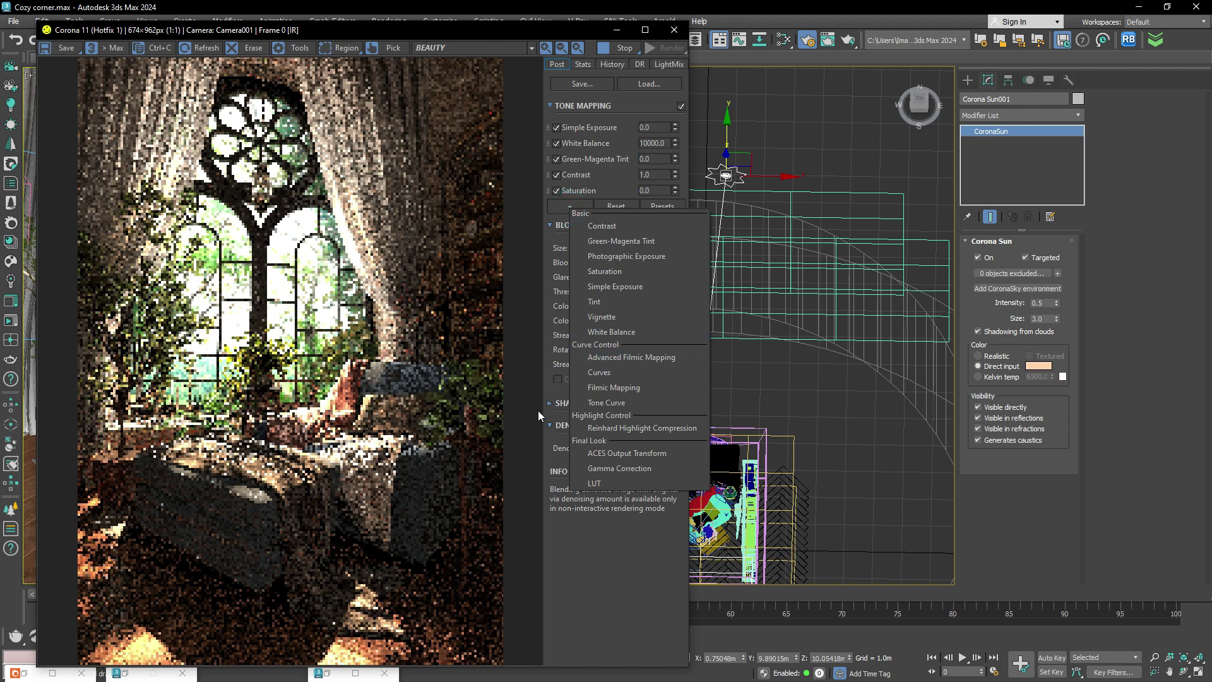
left_click(624, 429)
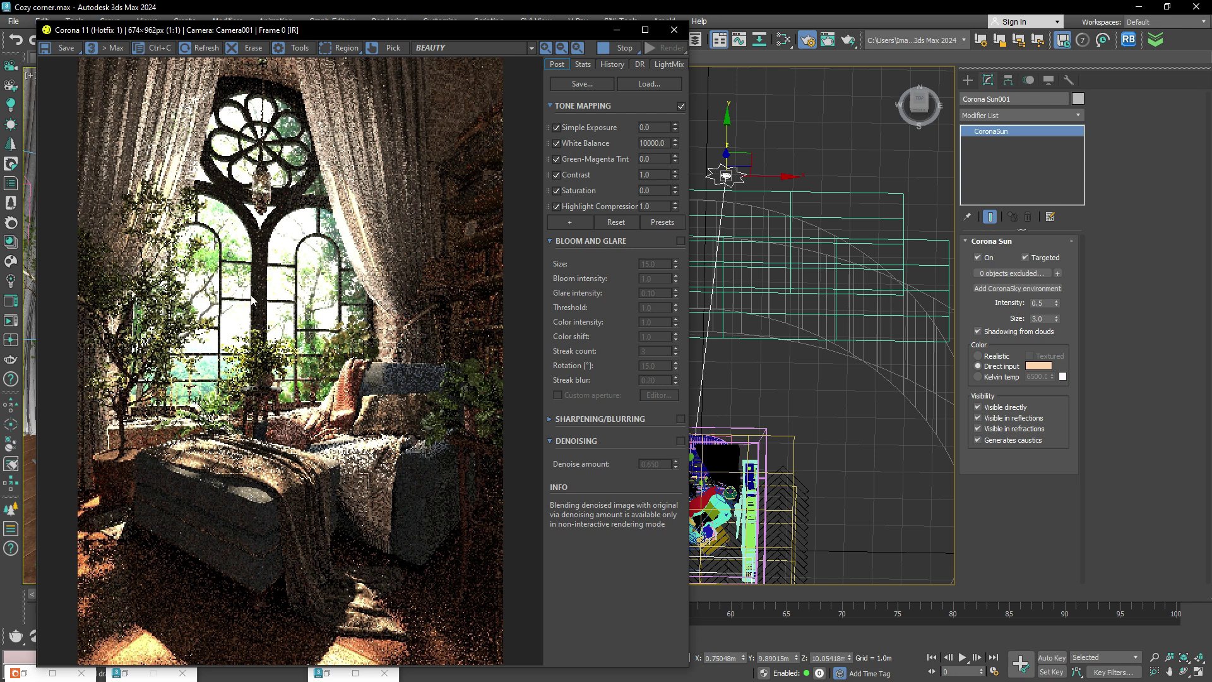
double_click(649, 208)
type("2")
key("Return")
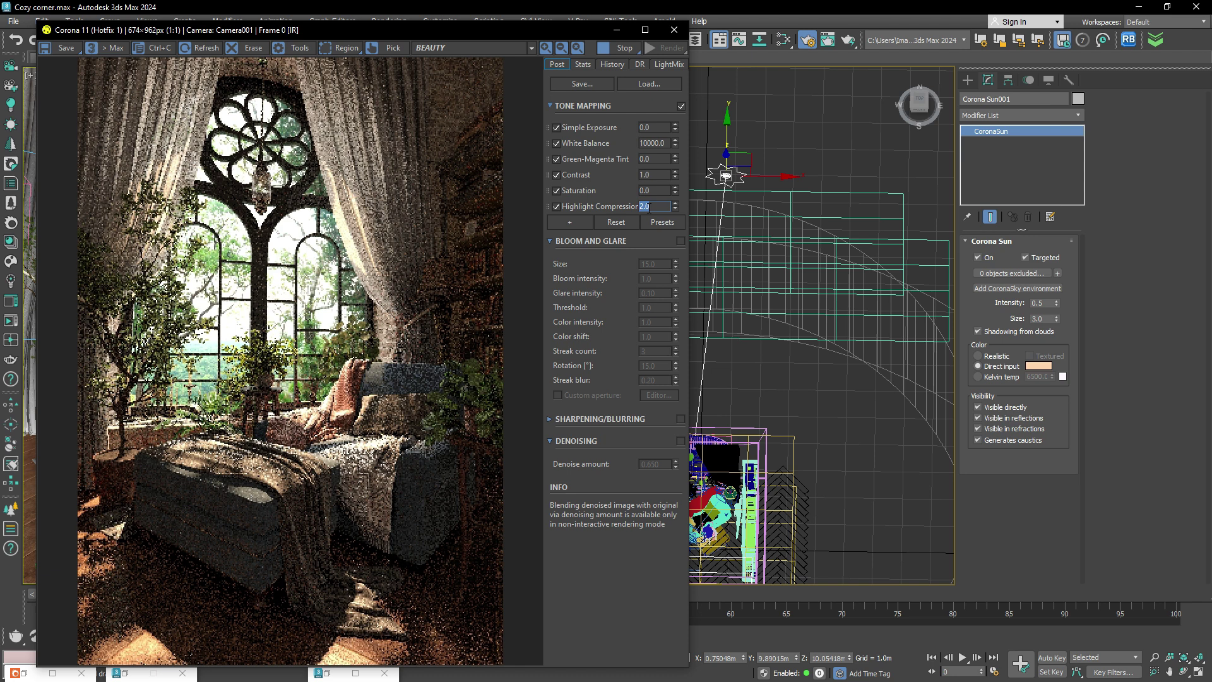
key("Return")
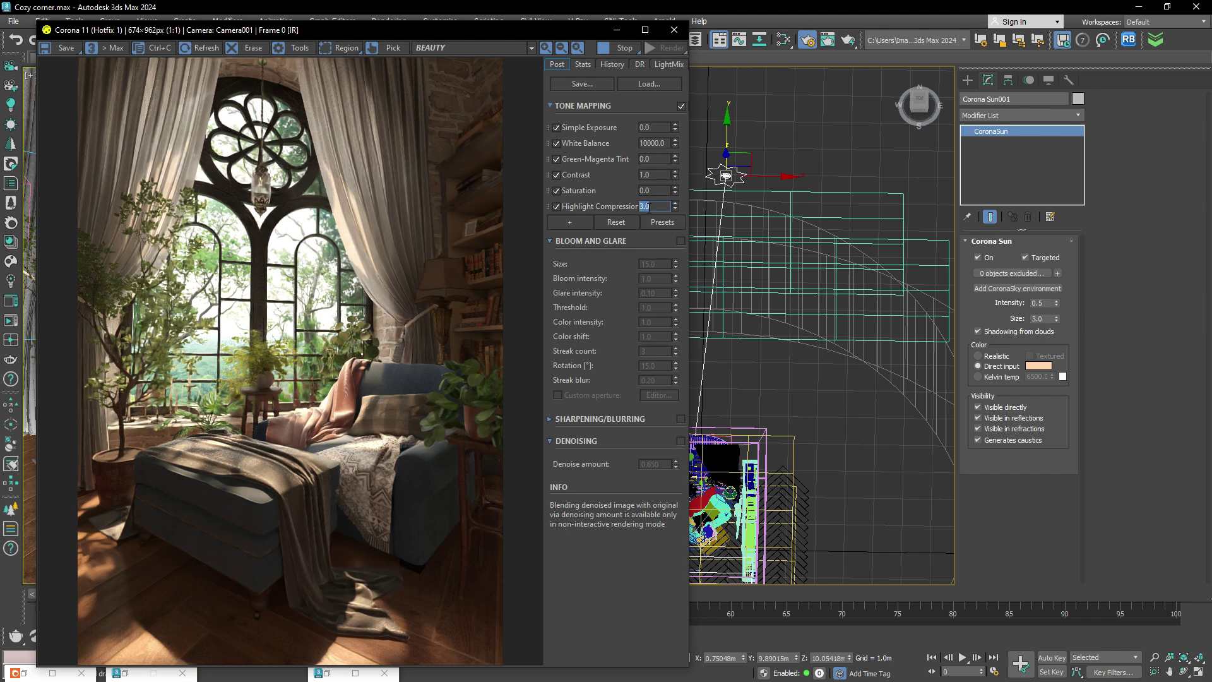
key("Return")
Step: Create a Corona sphere light near the floor lamp
mouse_move(465, 26)
left_mouse_down()
mouse_move(1005, 85)
mouse_move(394, 140)
left_mouse_up()
middle_click_drag(789, 385, 876, 287)
scroll(775, 392, "up", 2)
scroll(775, 392, "up", 4)
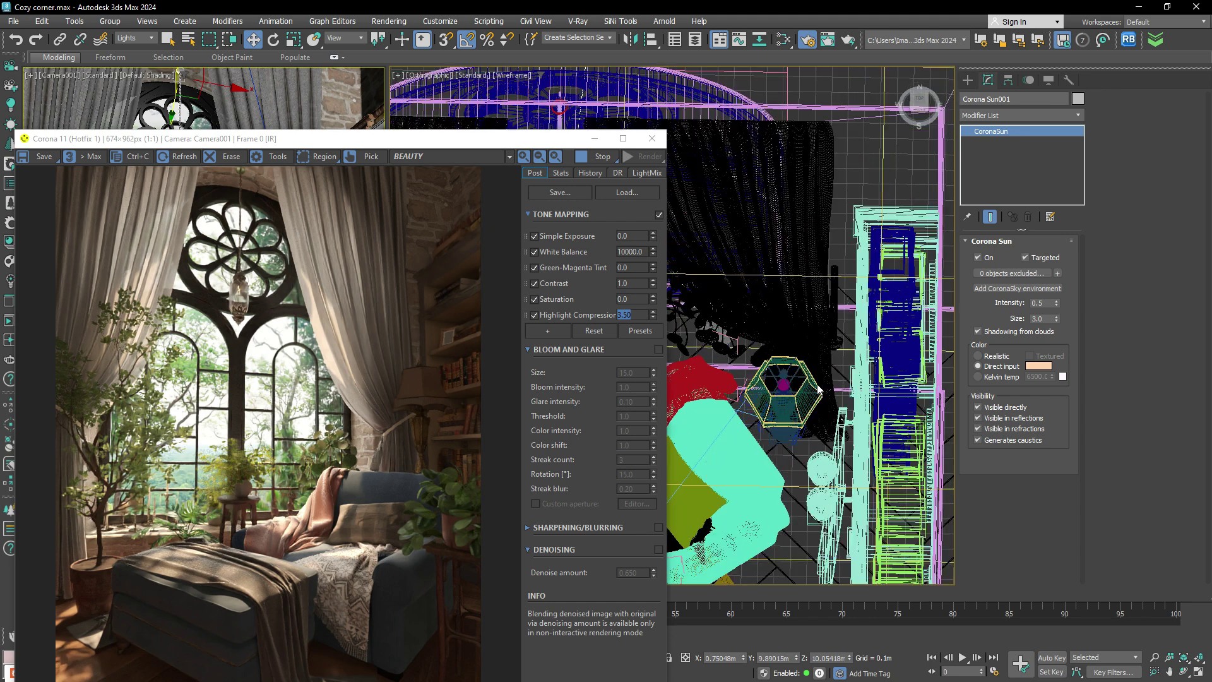
scroll(775, 392, "up", 3)
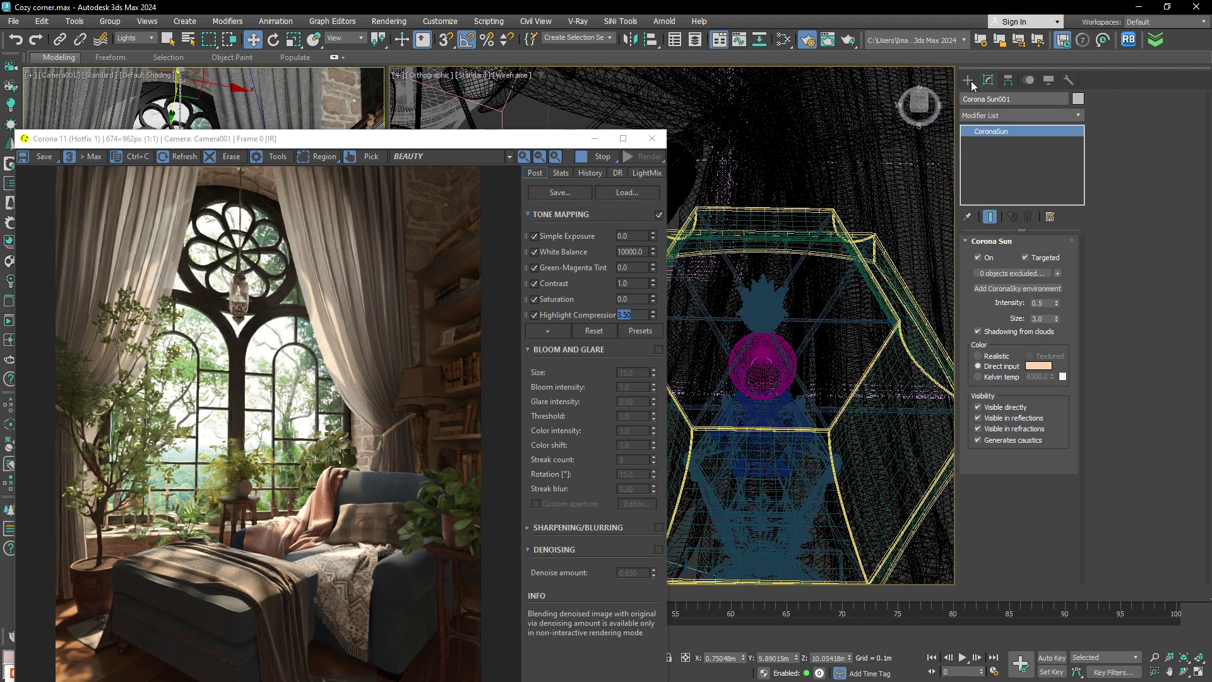
left_click(968, 79)
left_click(1048, 164)
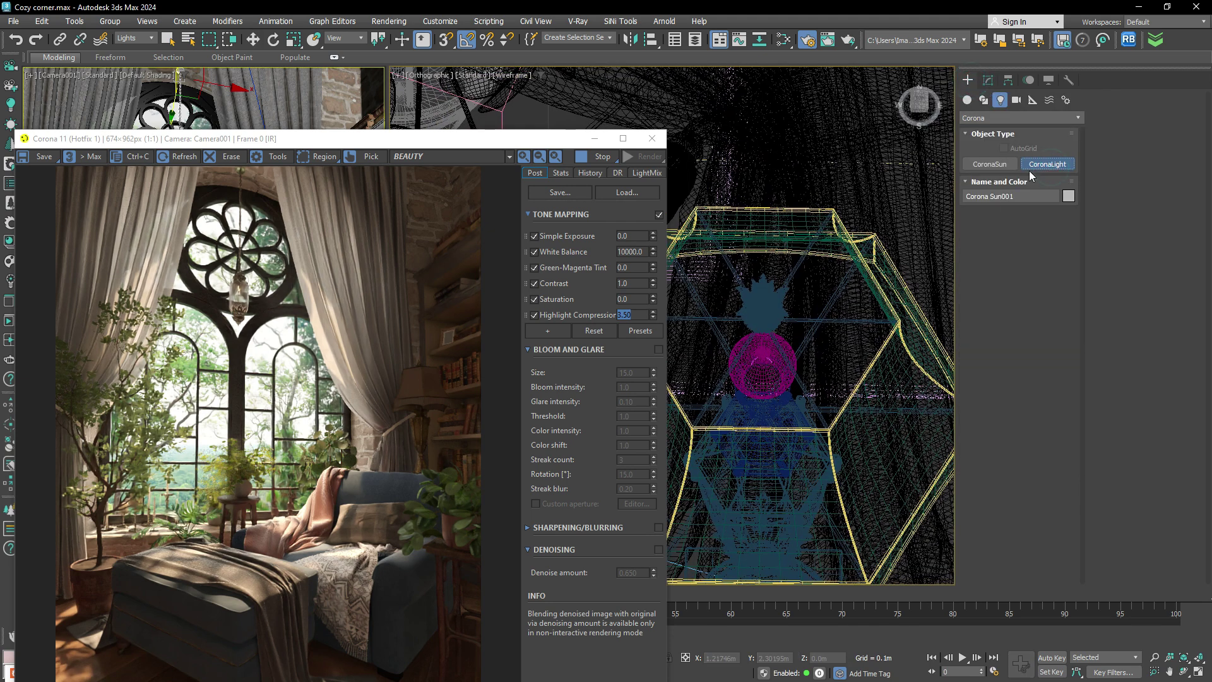
left_click(1030, 165)
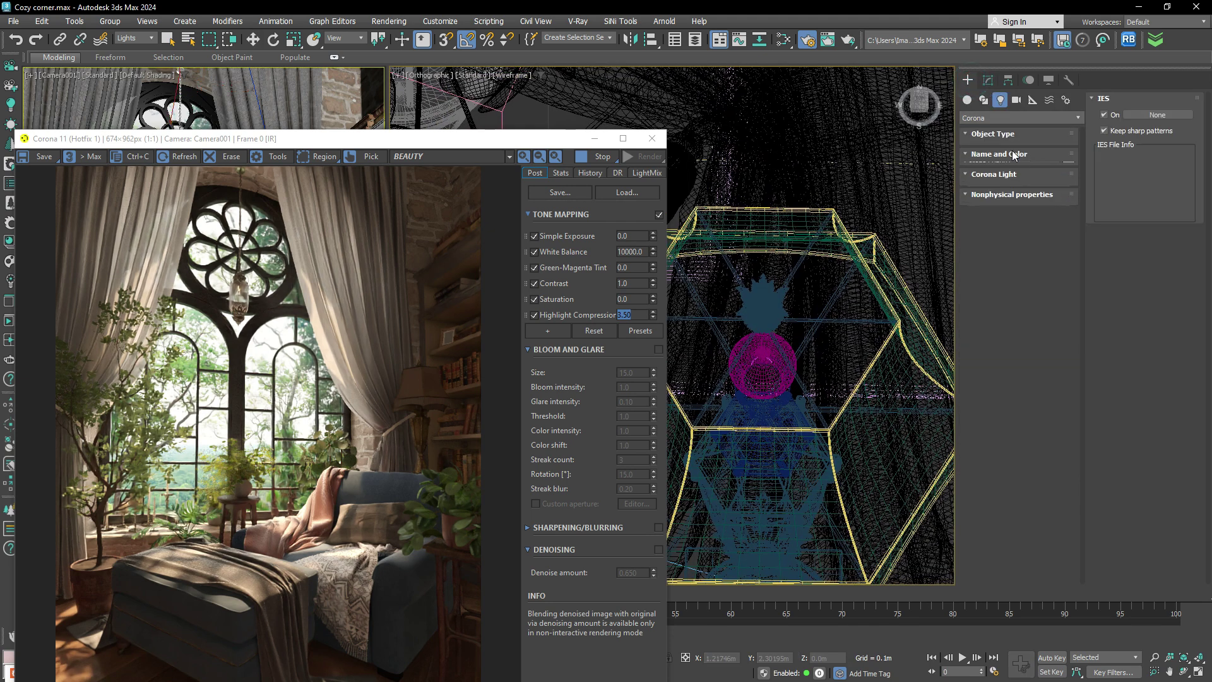
left_click(765, 372)
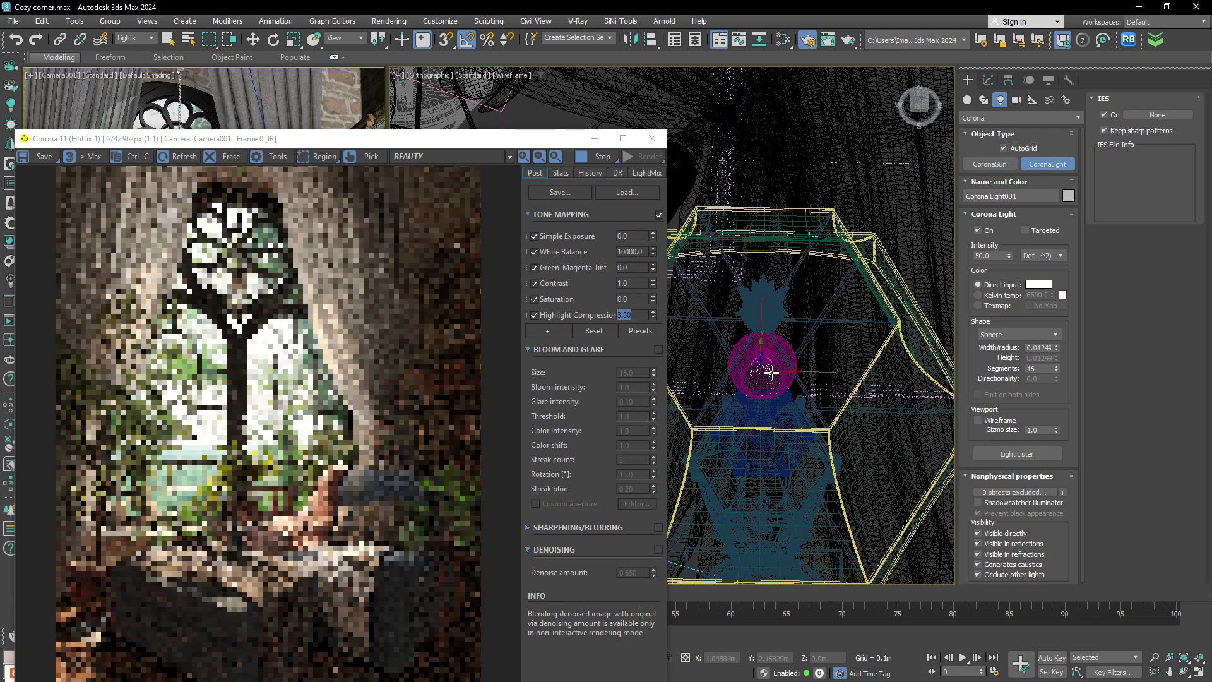
Step: Move Corona Light001 over to the floor lamp and raise it
key("w")
scroll(798, 322, "up", 5)
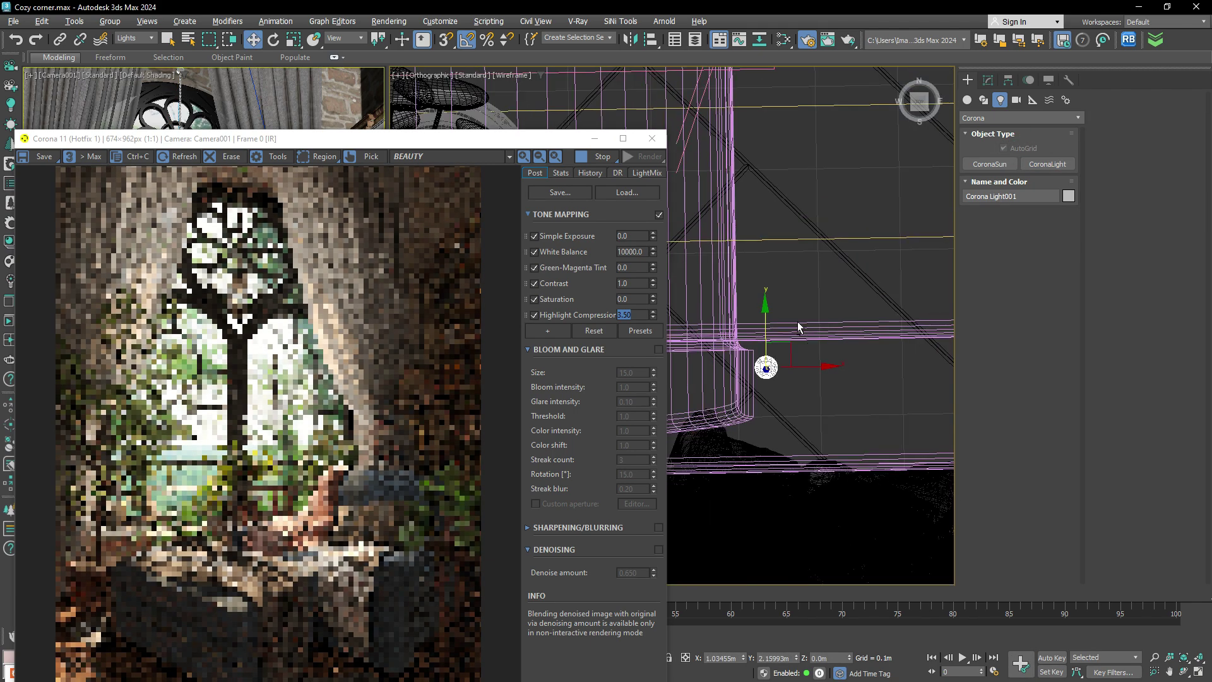
scroll(798, 322, "down", 5)
scroll(802, 309, "down", 2)
scroll(806, 294, "up", 2)
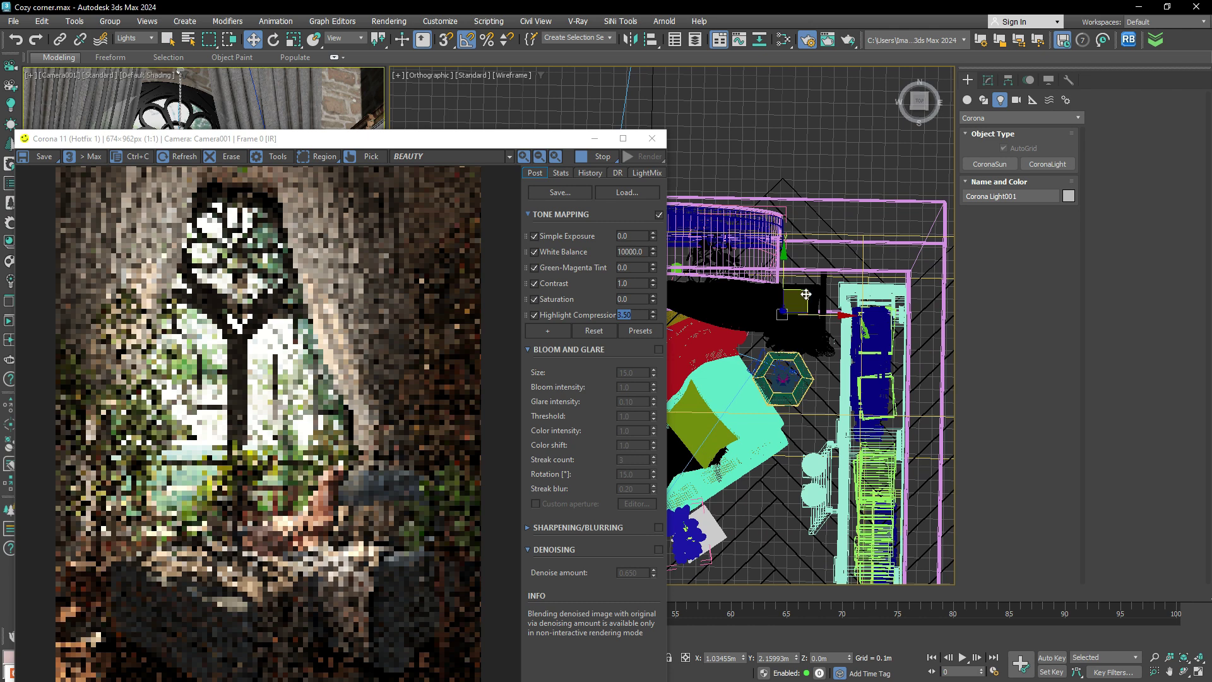
left_click_drag(807, 295, 805, 363)
scroll(791, 371, "up", 5)
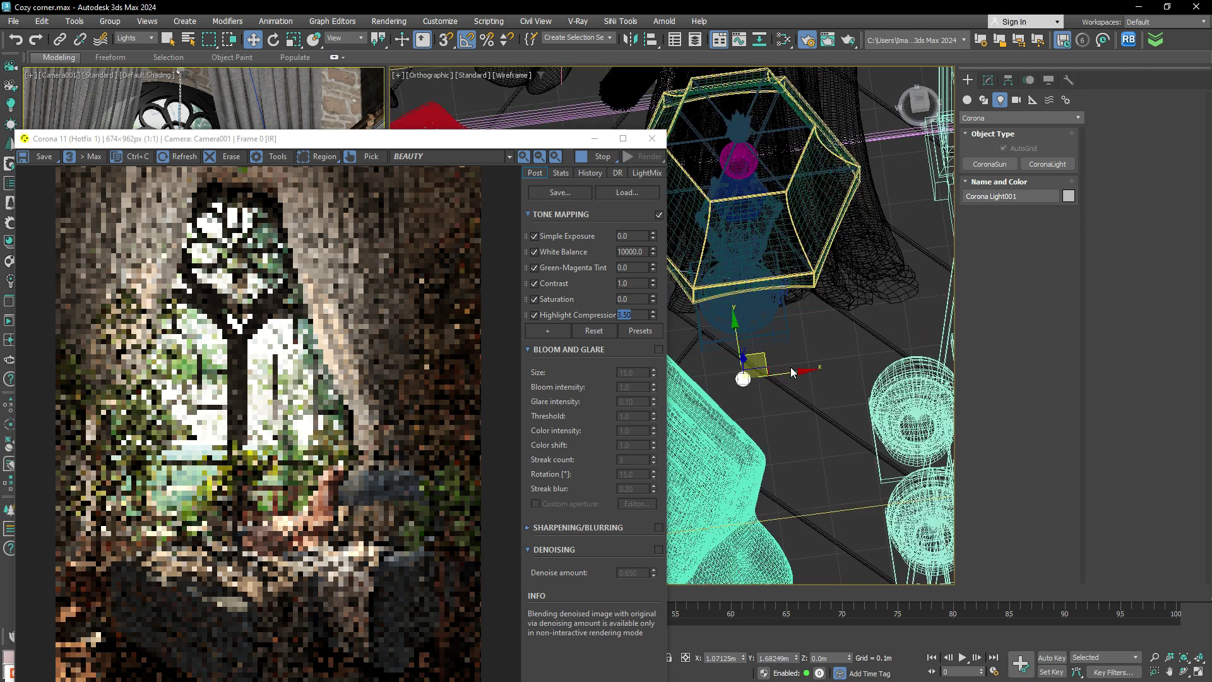
middle_click_drag(791, 372, 732, 345, "alt")
left_click_drag(735, 341, 741, 133)
Step: Centre Corona Light001 inside the lampshade and lift it higher
mouse_move(743, 212)
middle_mouse_down()
mouse_move(769, 314)
mouse_move(768, 377)
middle_mouse_up()
left_click_drag(768, 281, 787, 126)
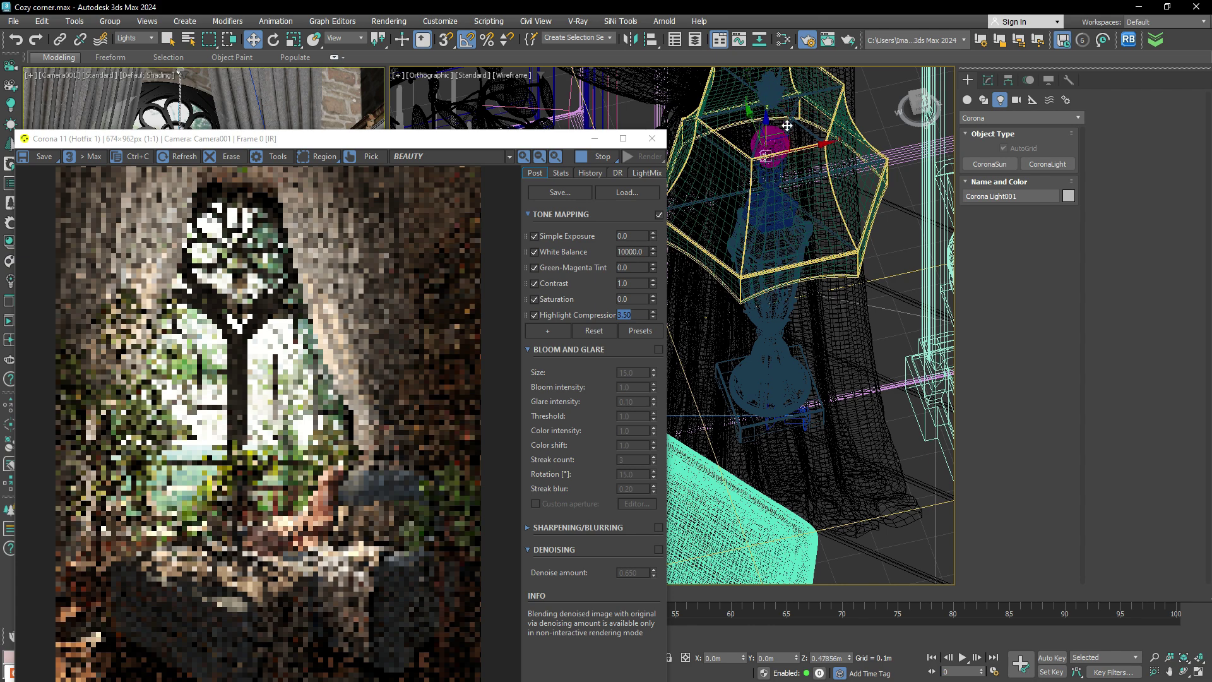
mouse_move(787, 125)
middle_mouse_down("alt")
mouse_move(783, 162)
mouse_move(785, 115)
middle_mouse_up("alt")
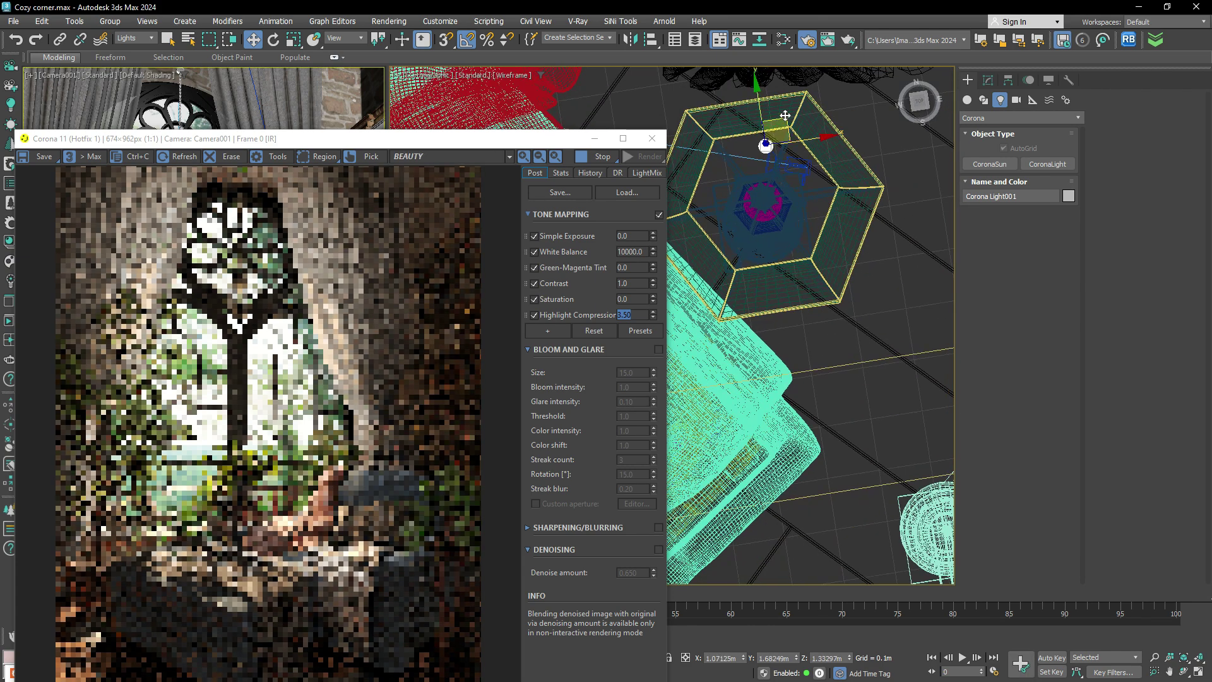
left_click_drag(785, 115, 783, 171)
middle_click_drag(783, 171, 781, 177, "alt")
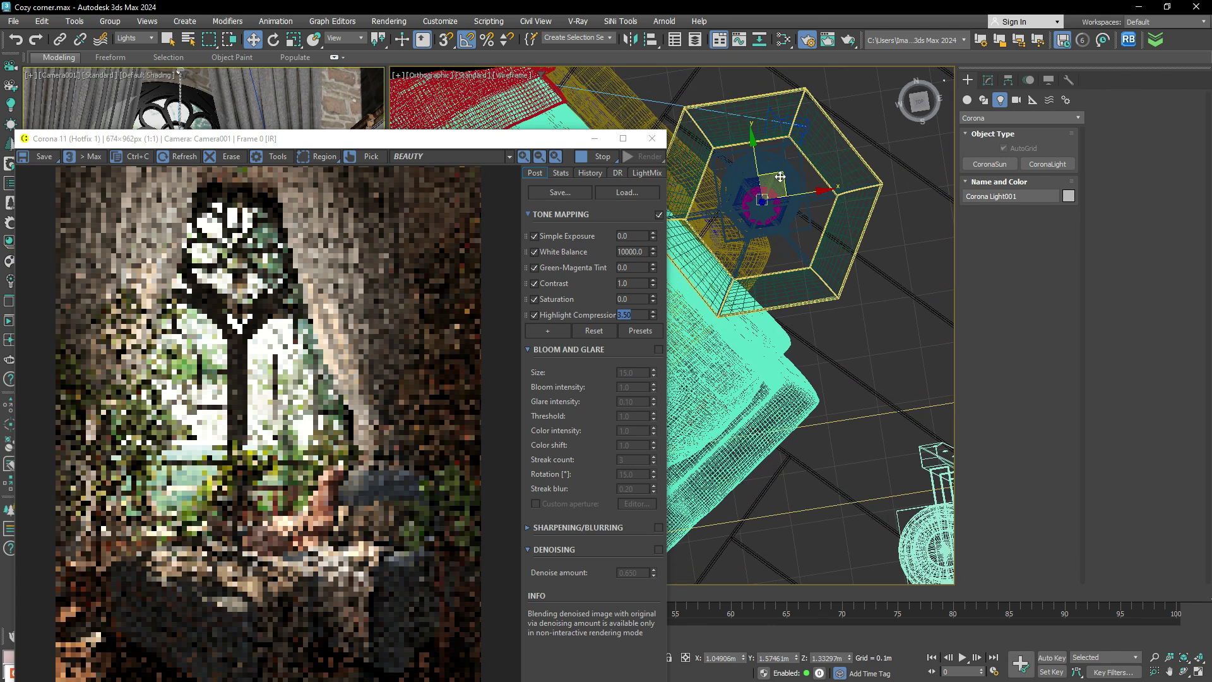
left_click_drag(780, 176, 769, 170)
middle_click_drag(769, 169, 768, 168, "alt")
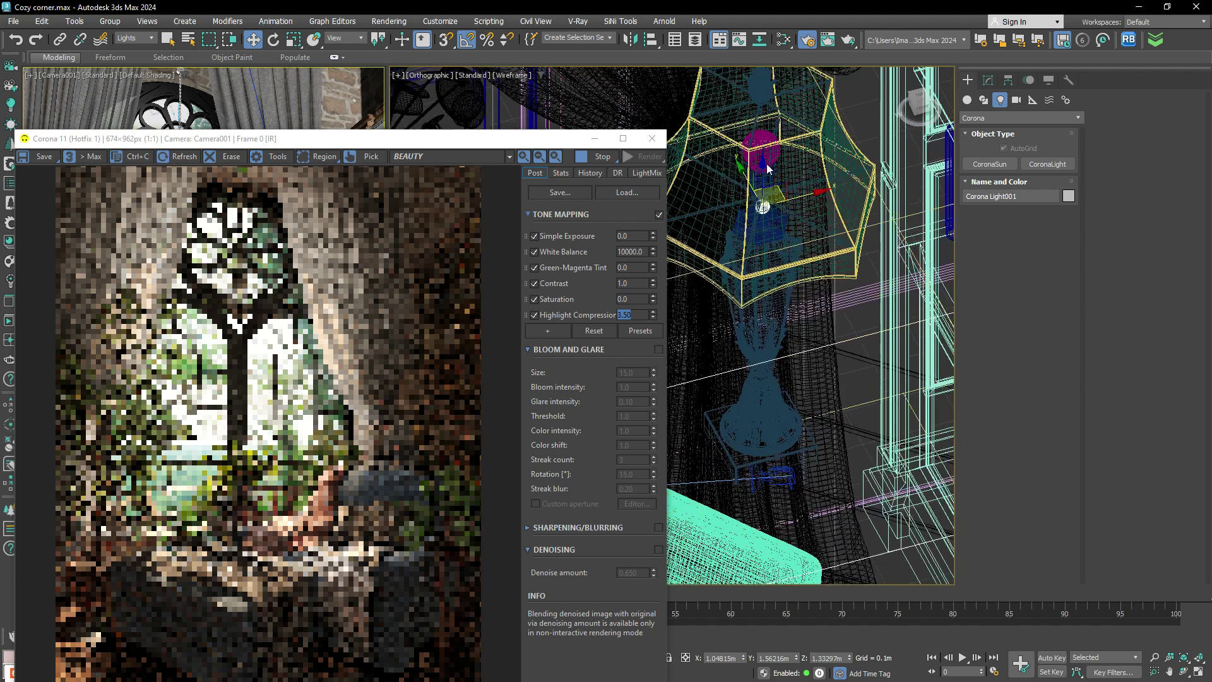
left_click_drag(768, 167, 767, 110)
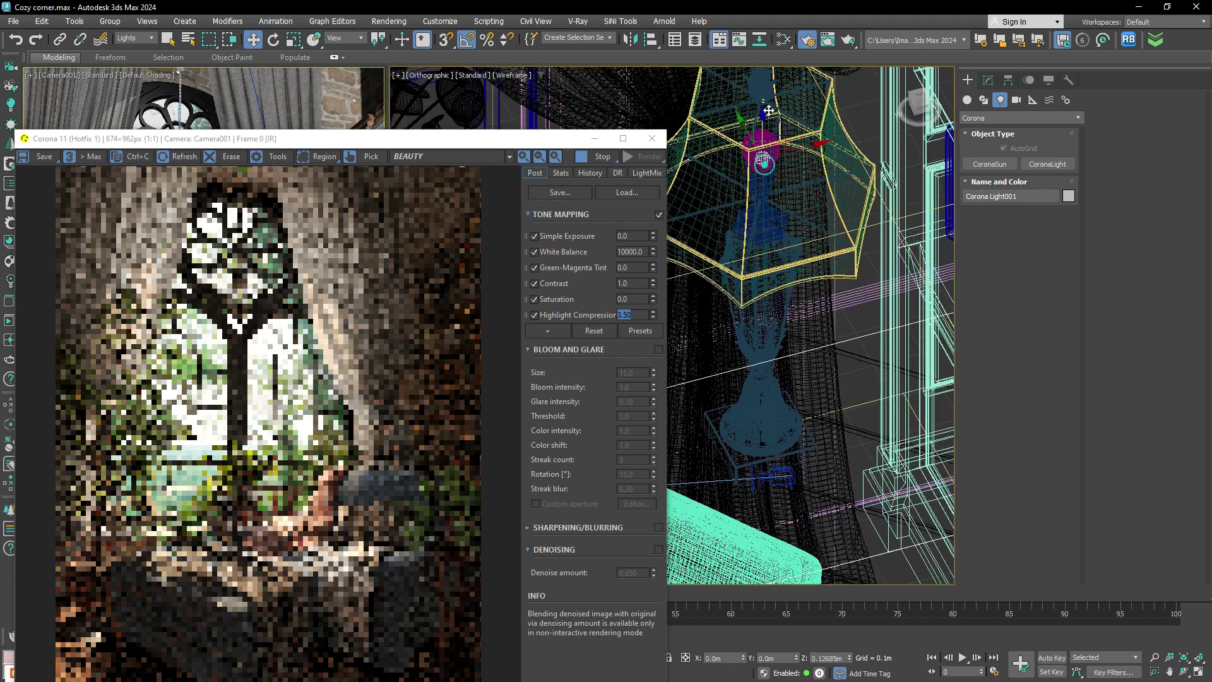
left_click(987, 79)
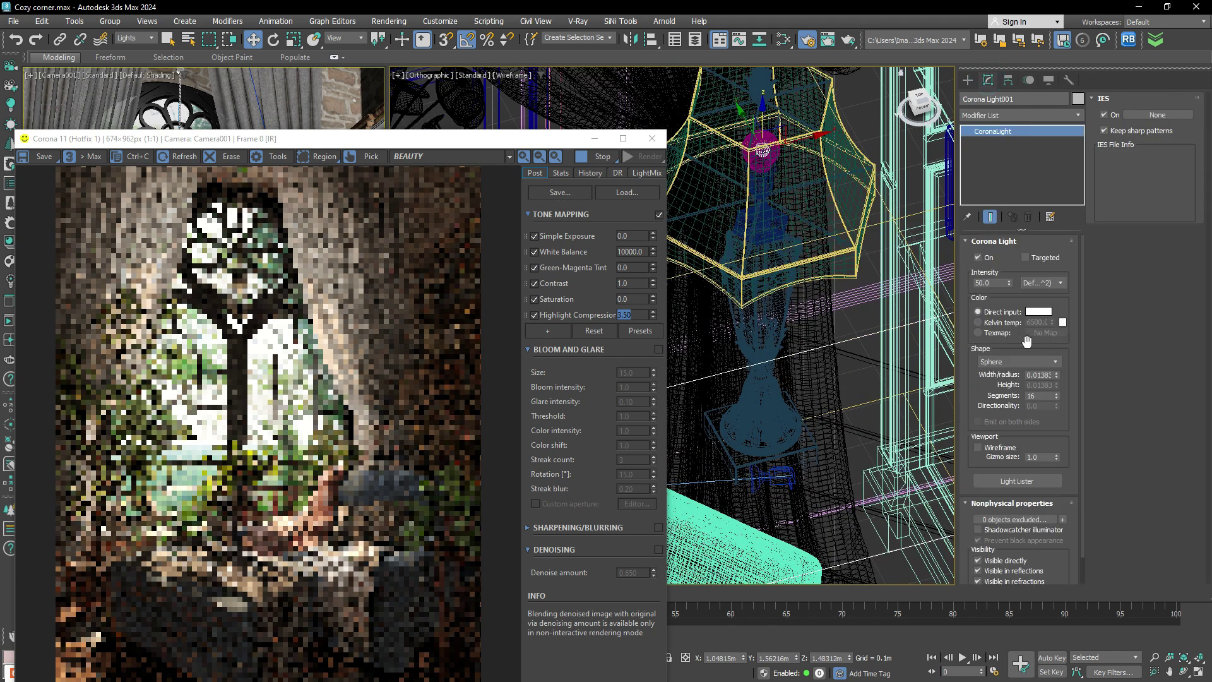
Step: Hide the lamp light from direct view, reflections and refractions, and disable caustics/occlusion
left_click_drag(465, 144, 537, 59)
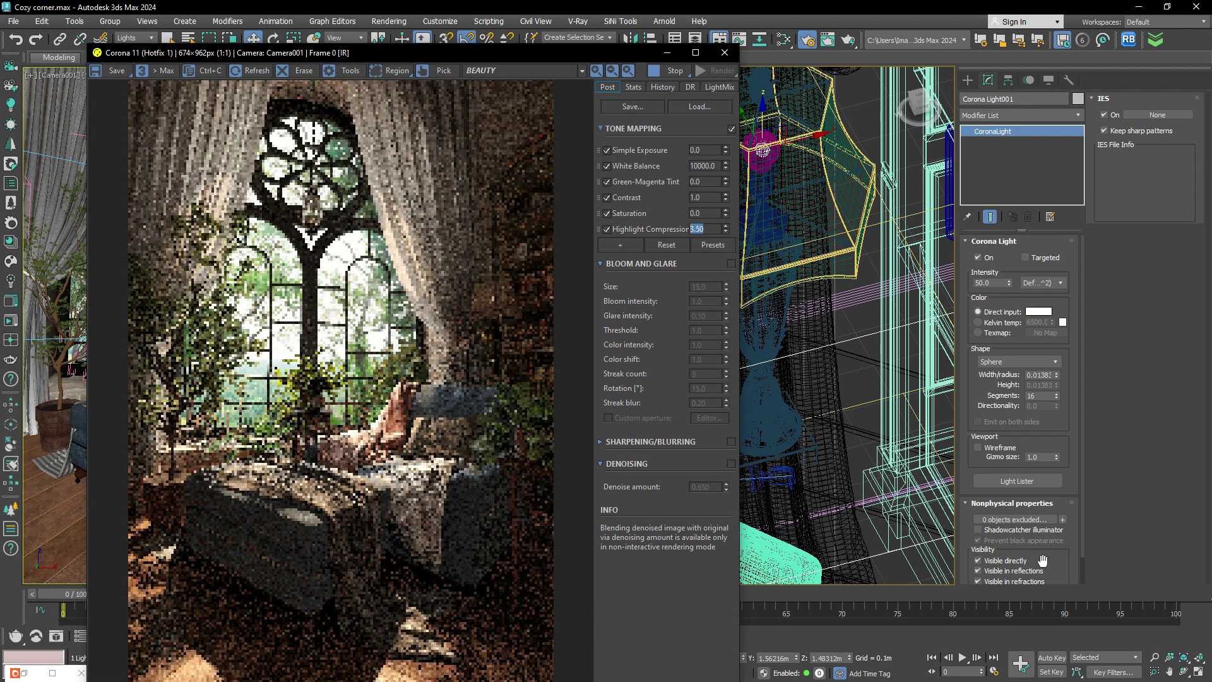
scroll(492, 299, "up", 2)
scroll(523, 311, "up", 1)
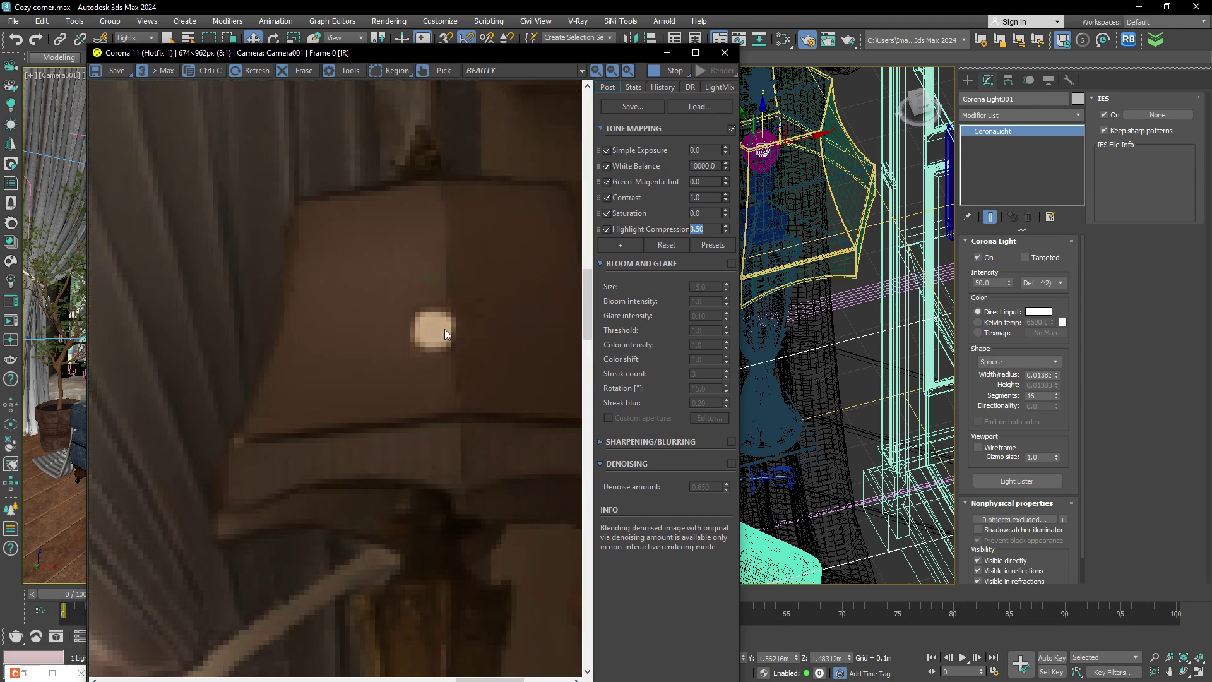
scroll(968, 554, "down", 2)
left_click(978, 531)
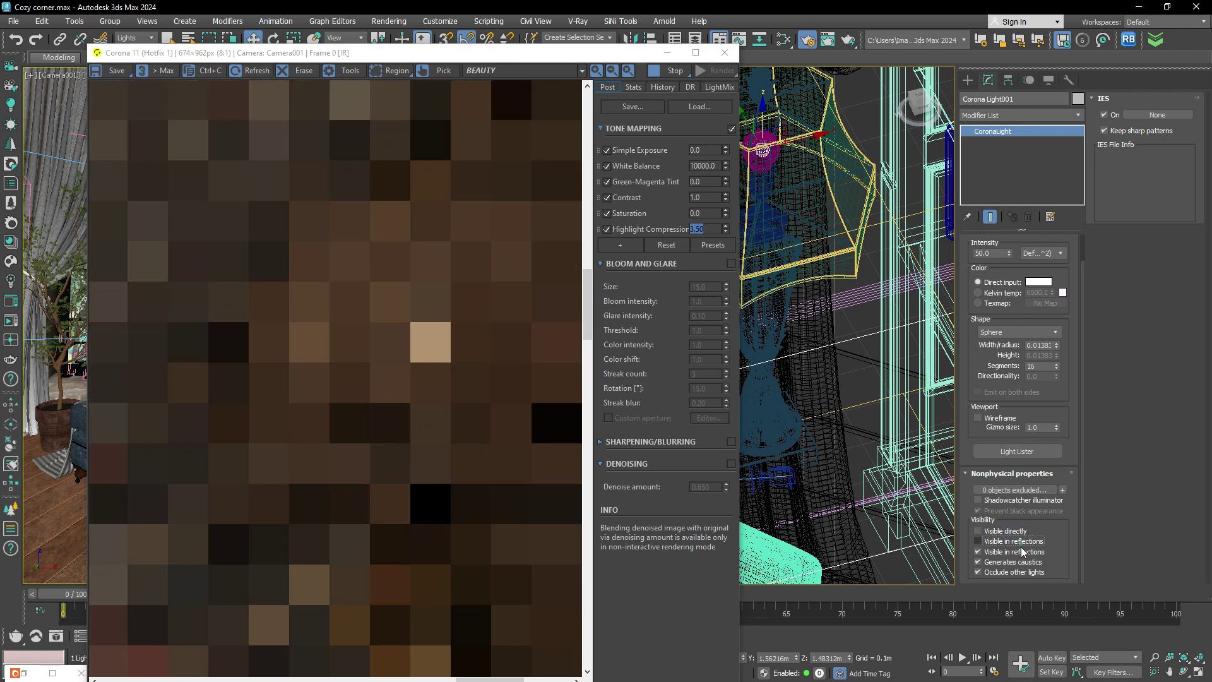
left_click(1013, 541)
left_click(1016, 552)
left_click(1015, 572)
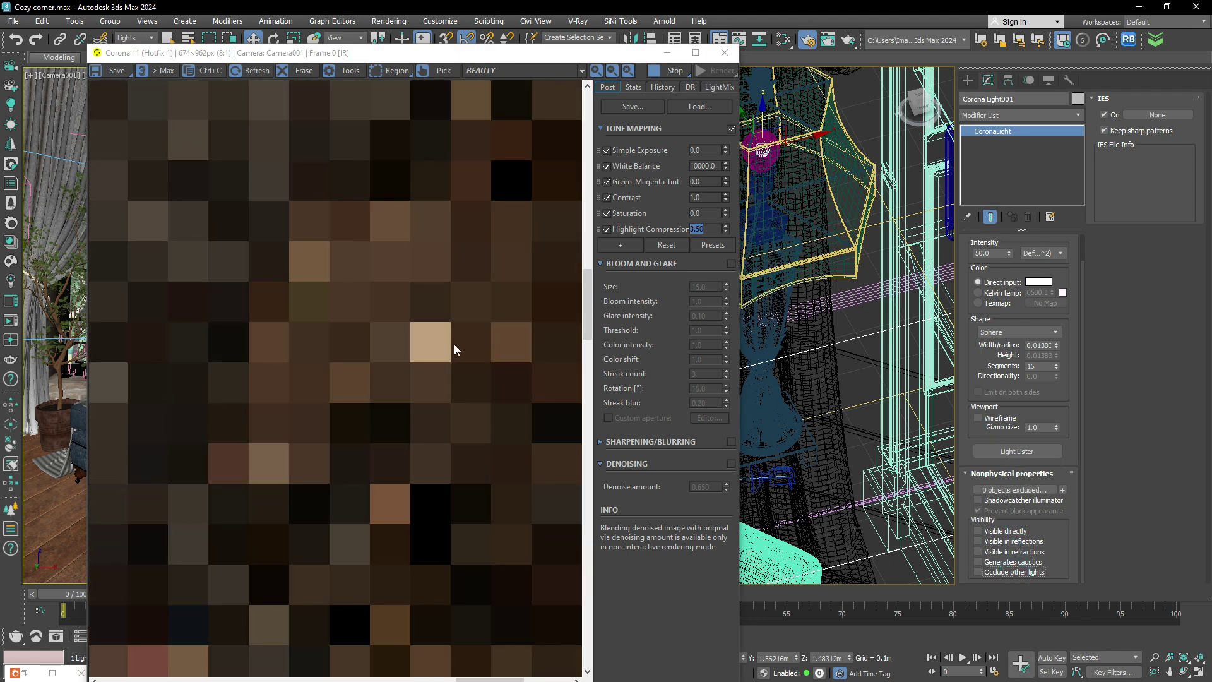
Step: Set the lamp light intensity to 5000 and keep its colour on Direct input
left_click(980, 254)
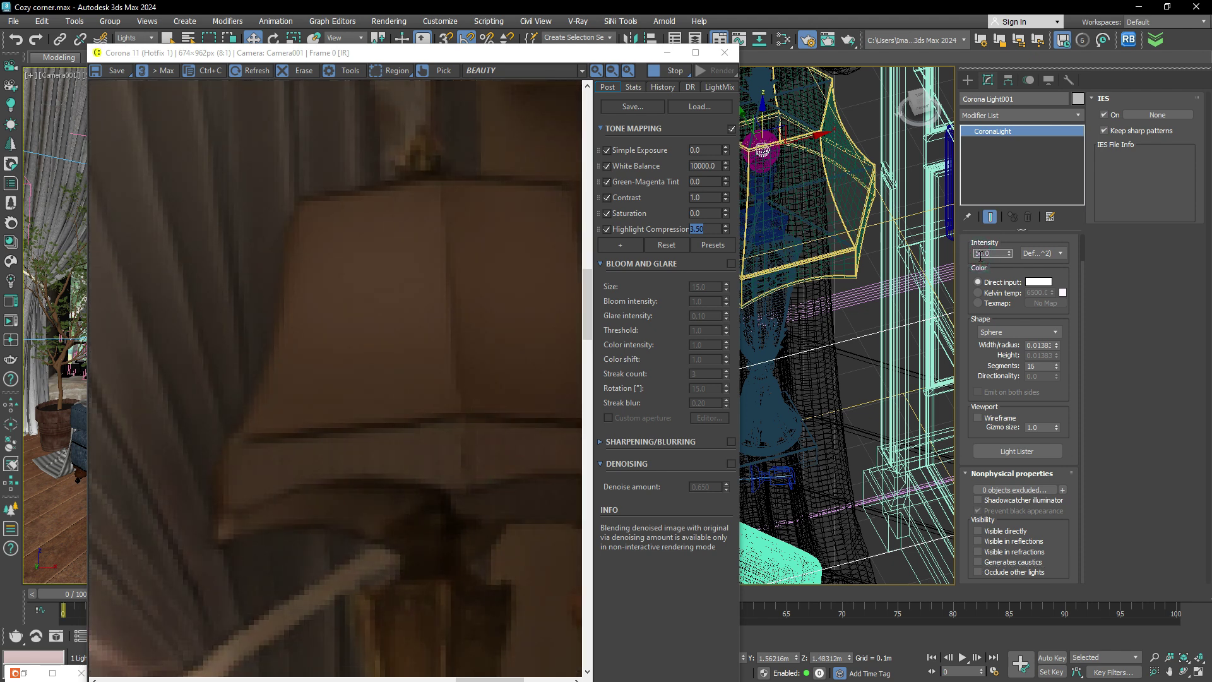
double_click(980, 254)
type("500")
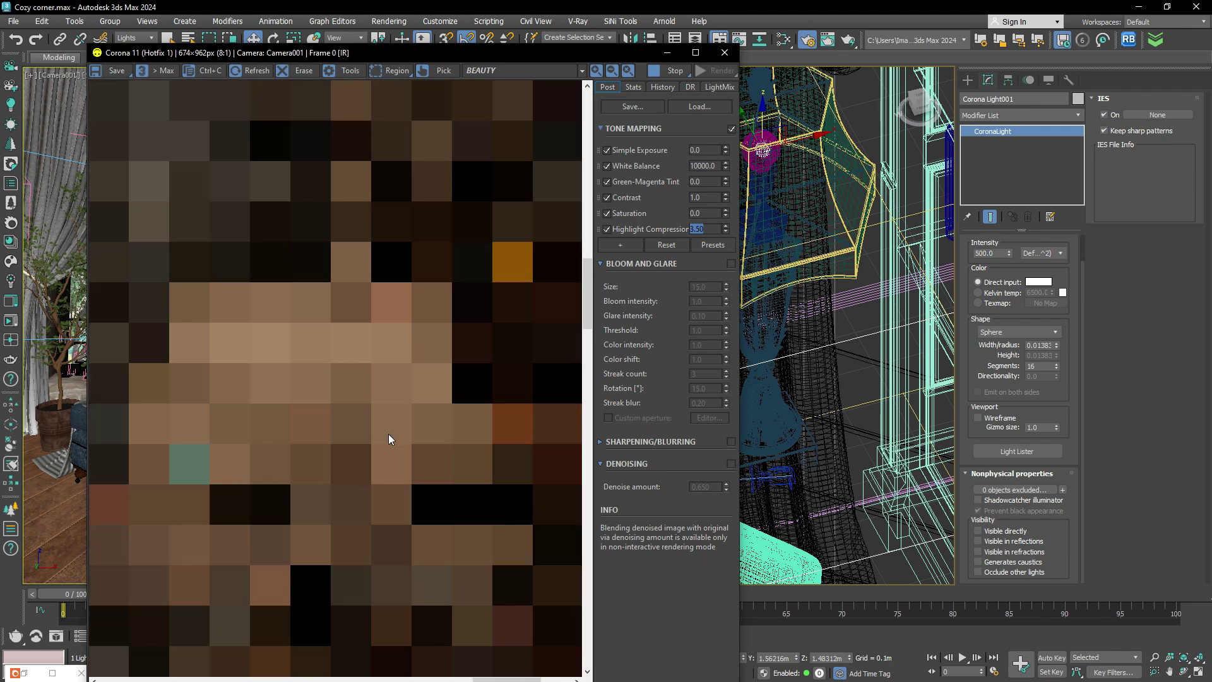
double_click(982, 253)
type("5000")
key("Return")
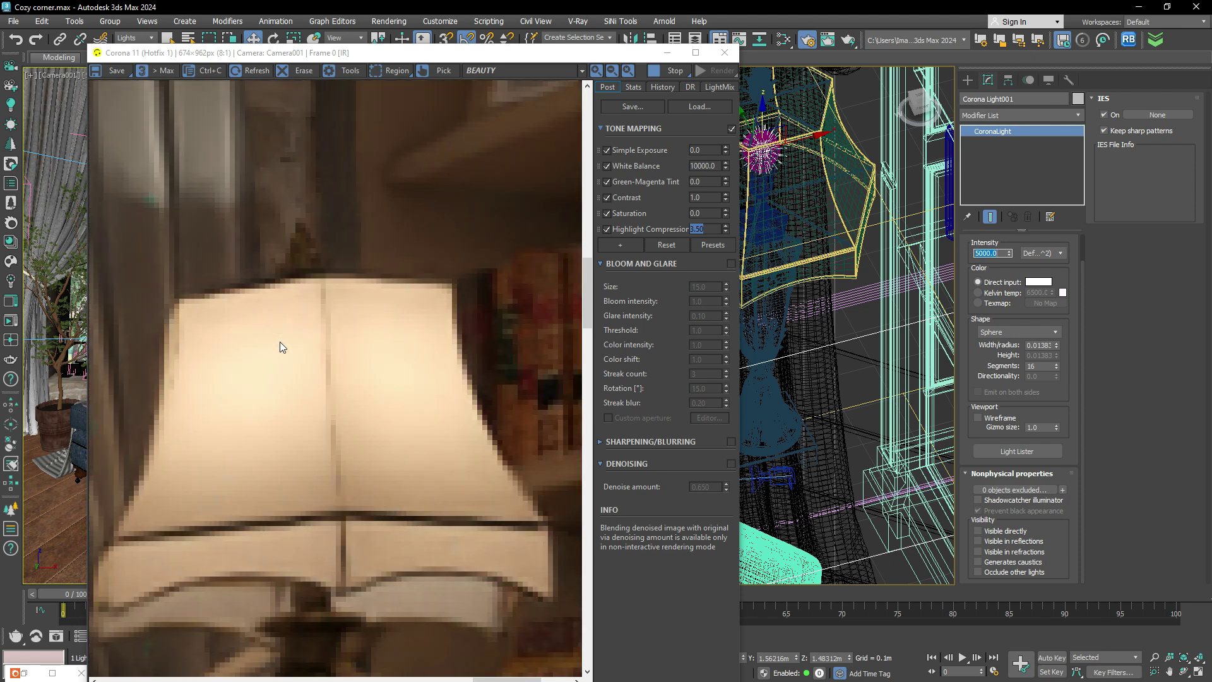
left_click_drag(282, 347, 314, 363)
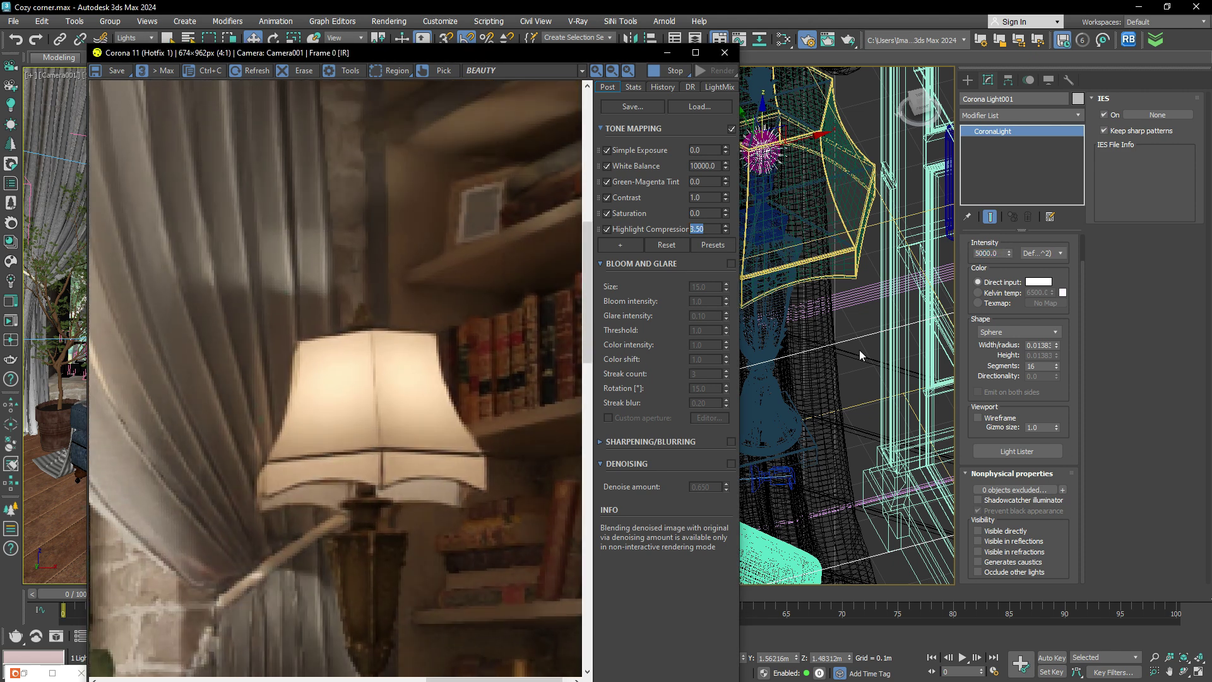
left_click(998, 295)
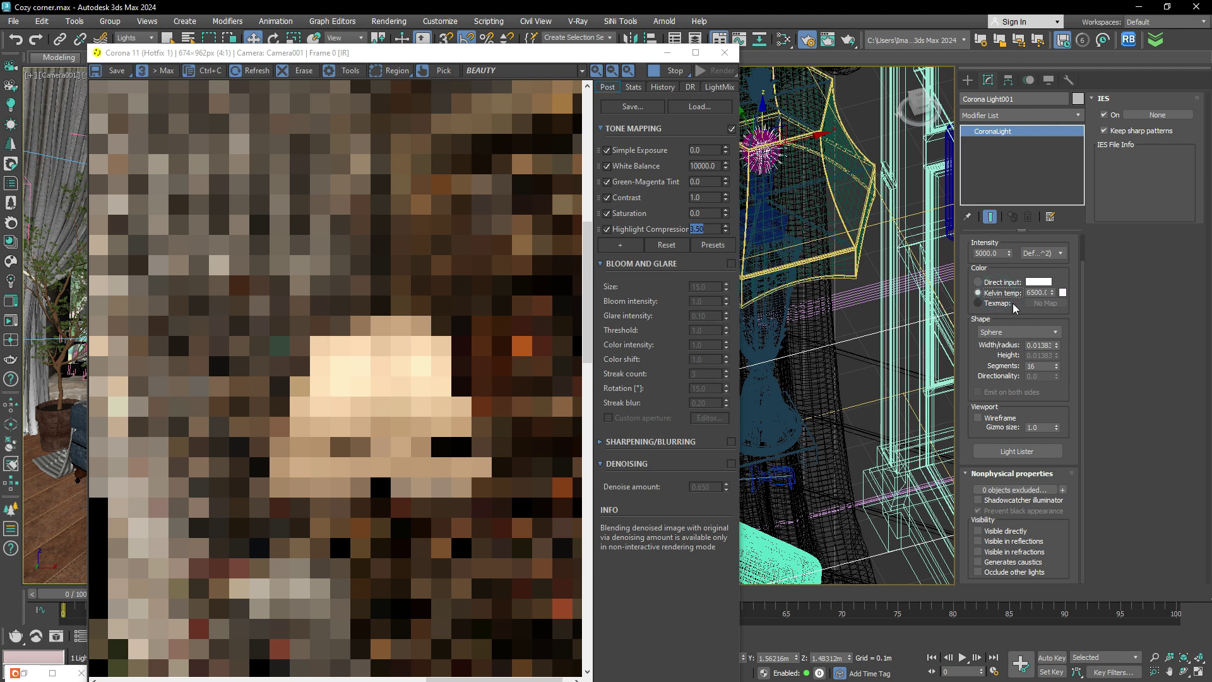
left_click(1007, 284)
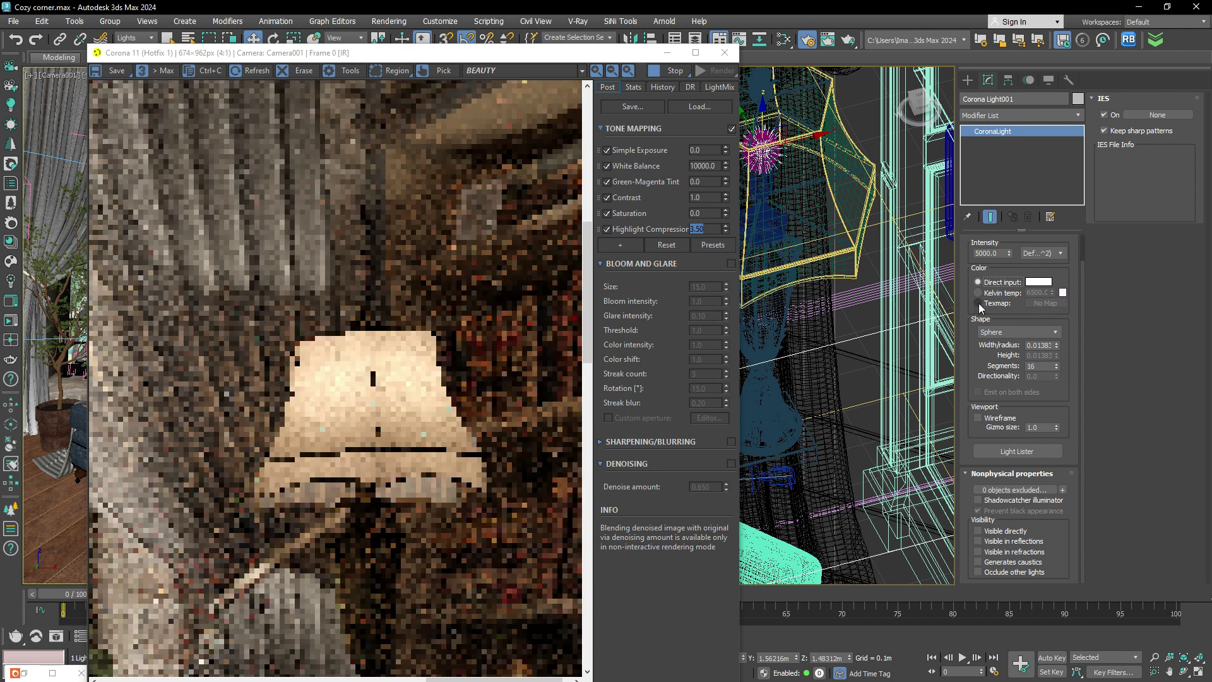
Step: Tint Corona Light001 a warm peach colour, hue about 20 and saturation 84
left_click(1041, 281)
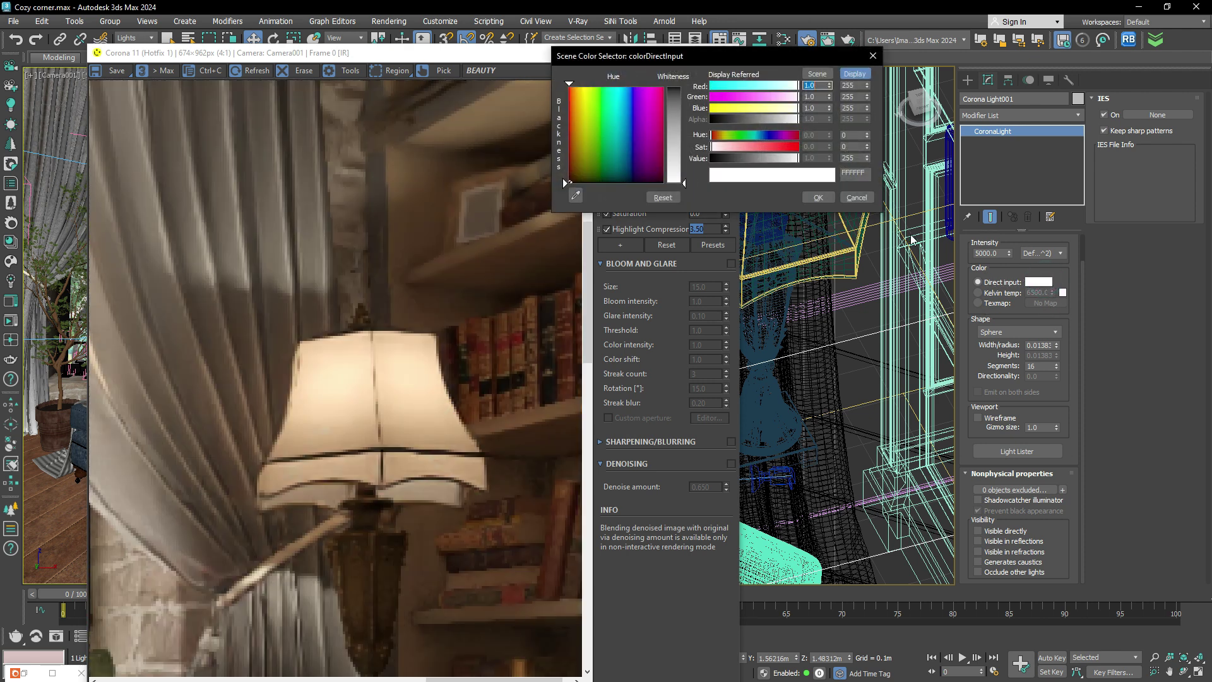
left_click_drag(708, 137, 720, 137)
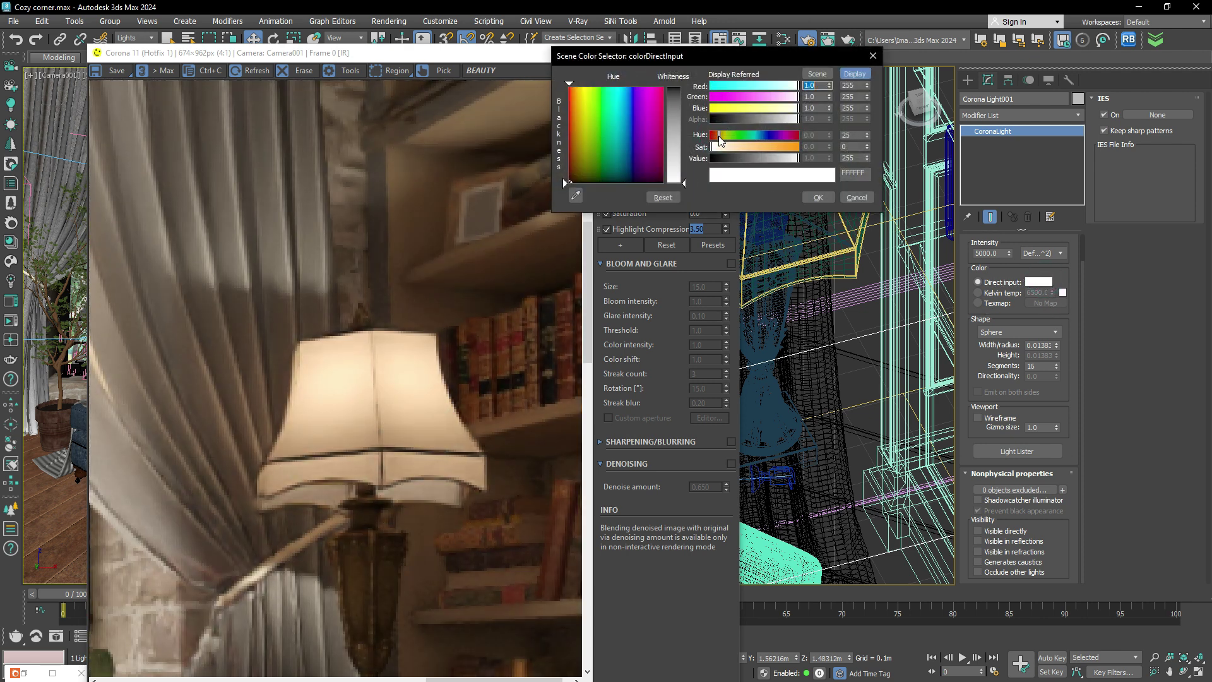
left_click_drag(748, 149, 744, 149)
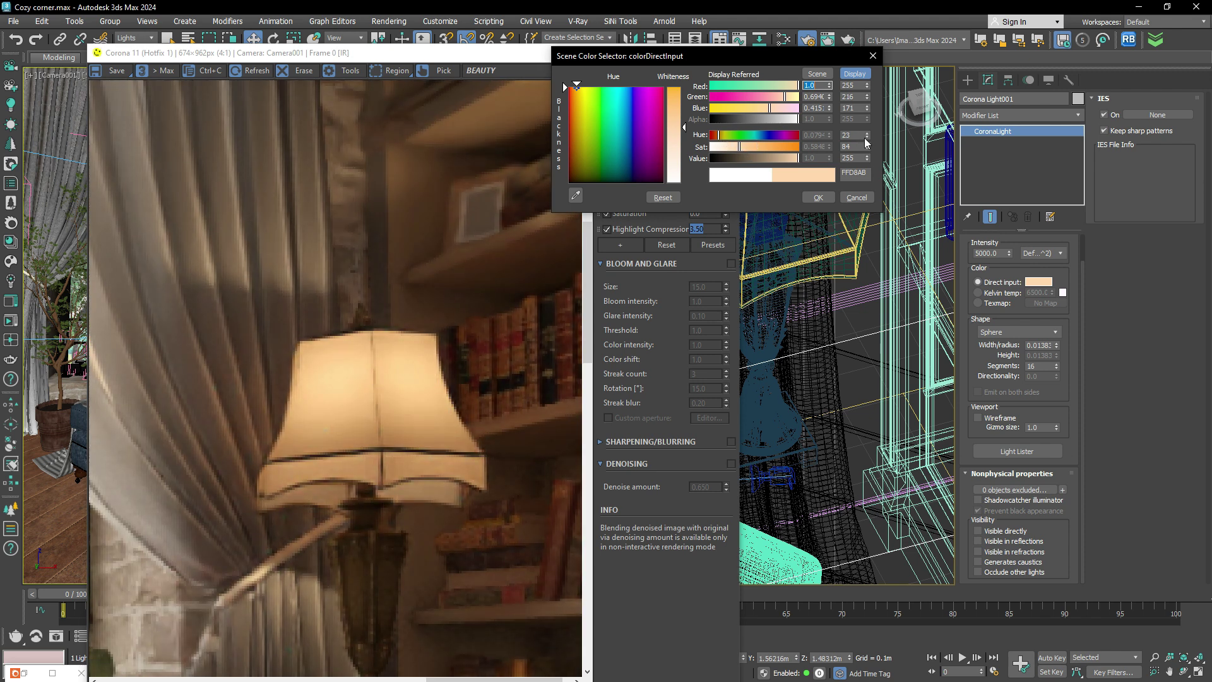
left_click_drag(868, 137, 868, 143)
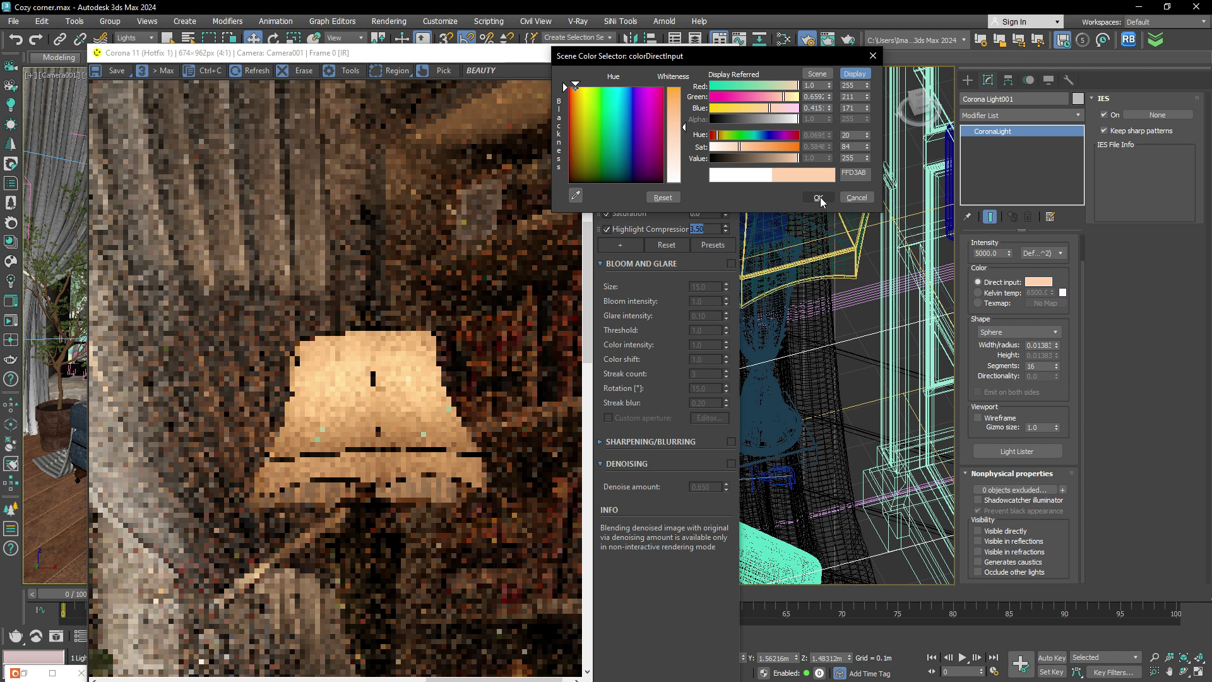
left_click(819, 197)
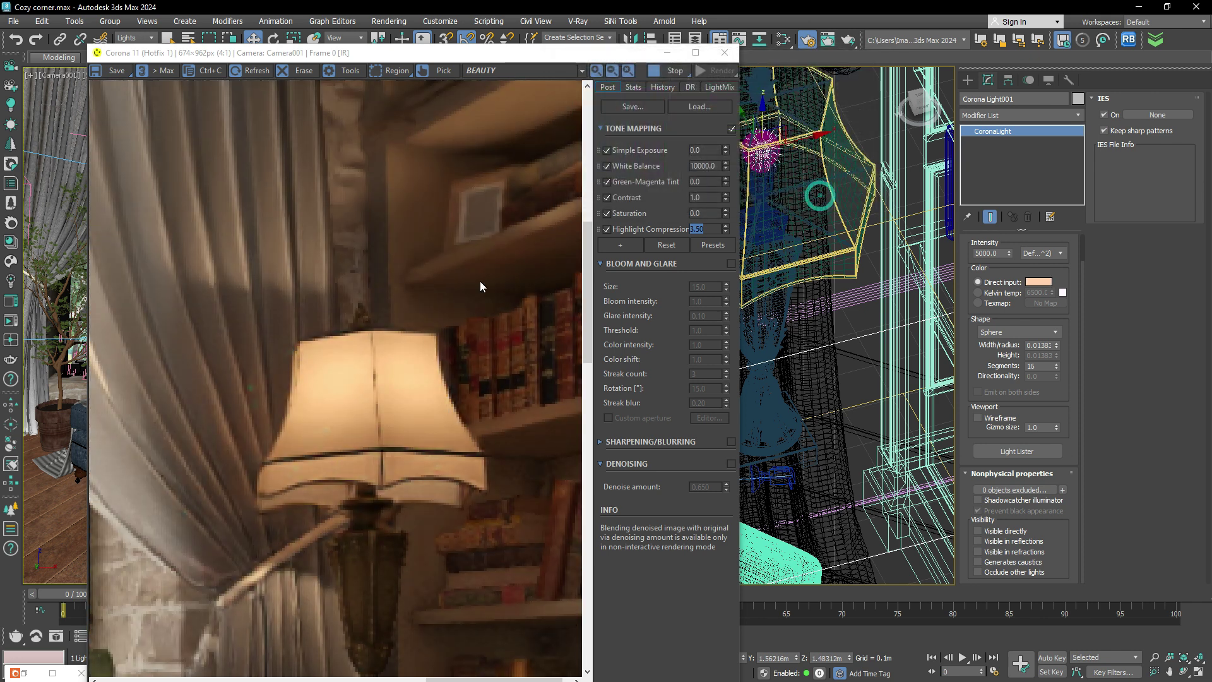
Step: Add an enabled LUT operator to the Corona tone mapping and expand its settings
left_click_drag(478, 57, 507, 34)
scroll(525, 229, "down", 2)
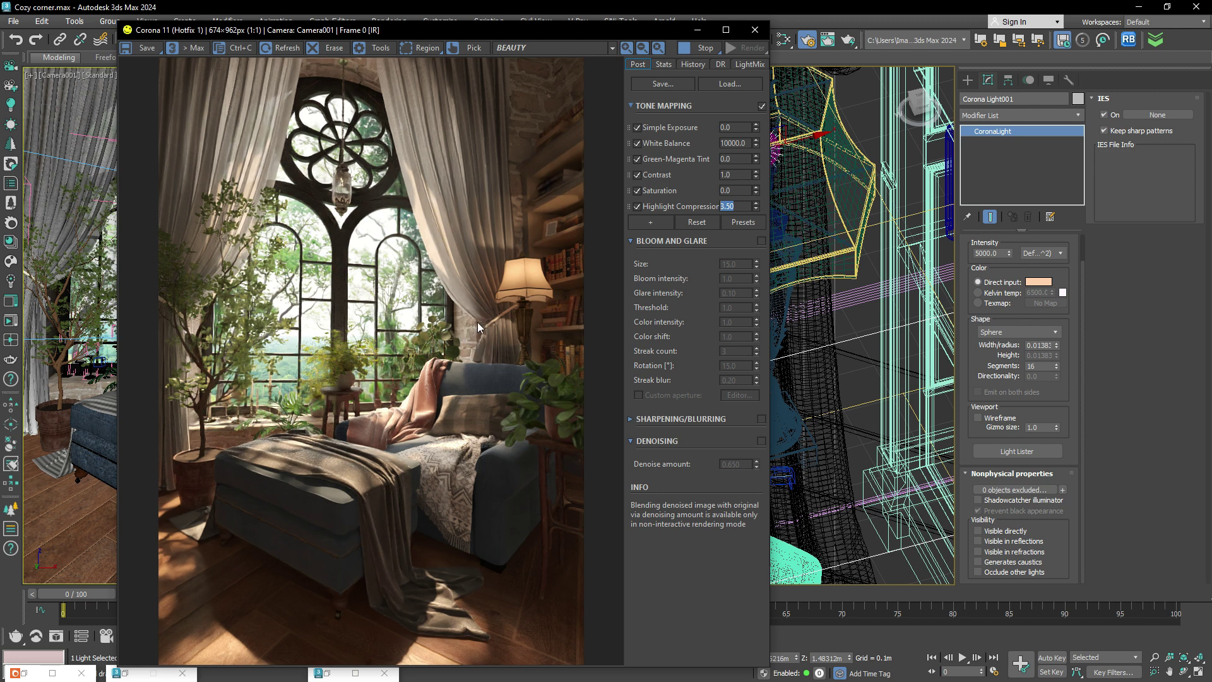
left_click(653, 221)
left_click(684, 495)
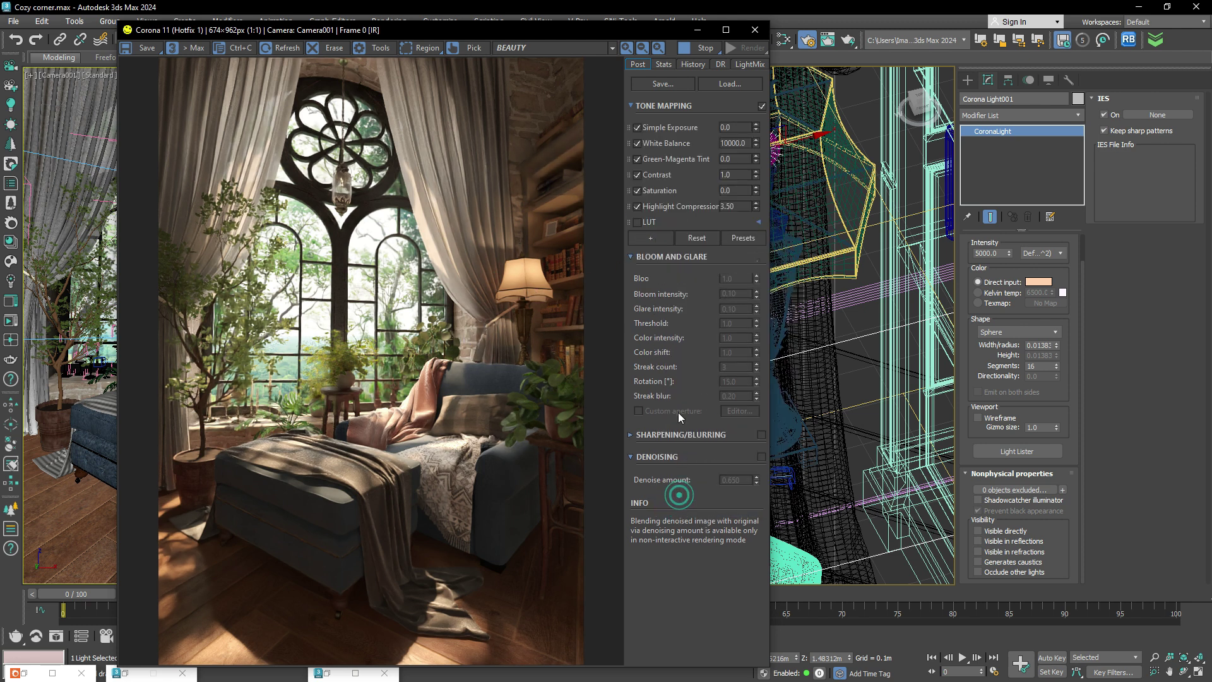
left_click(637, 222)
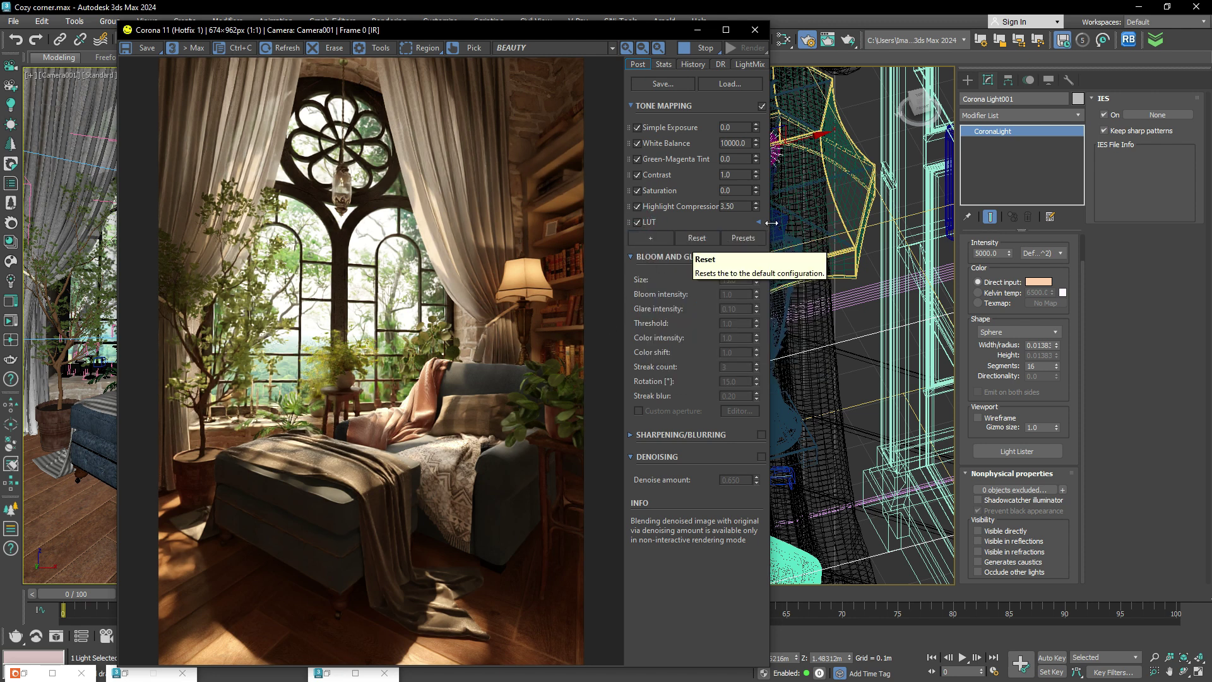
left_click(760, 223)
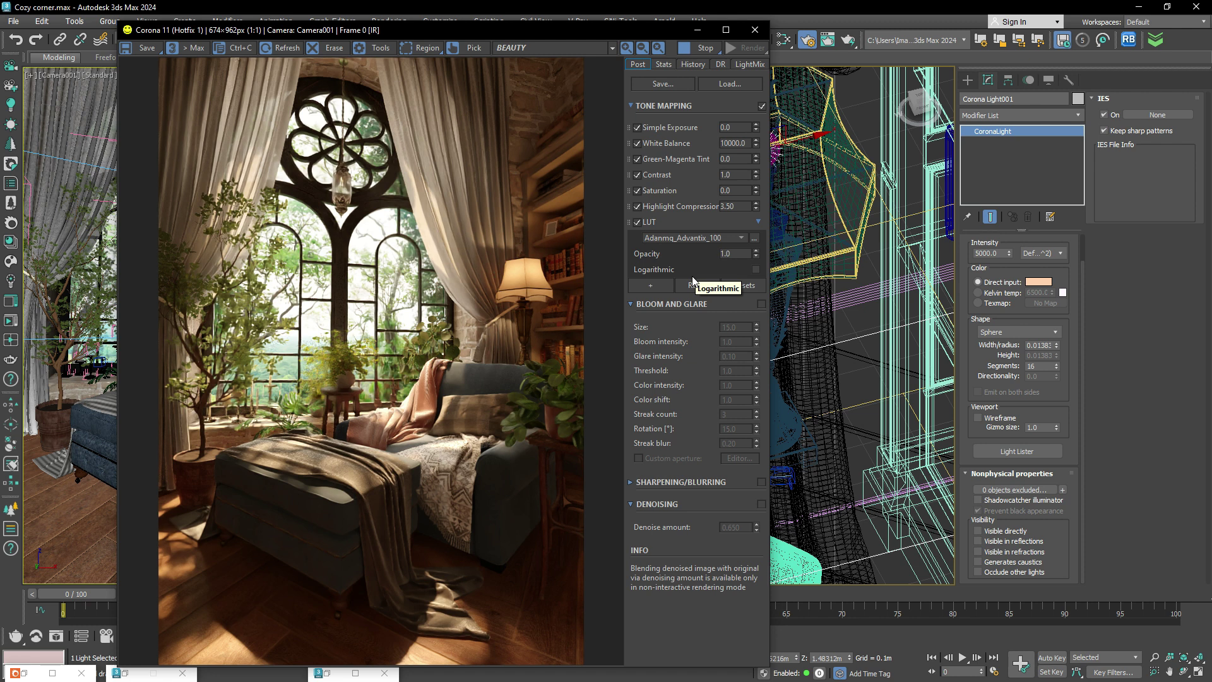
Step: Set the tone-mapping Contrast to 0.70
left_click(726, 175)
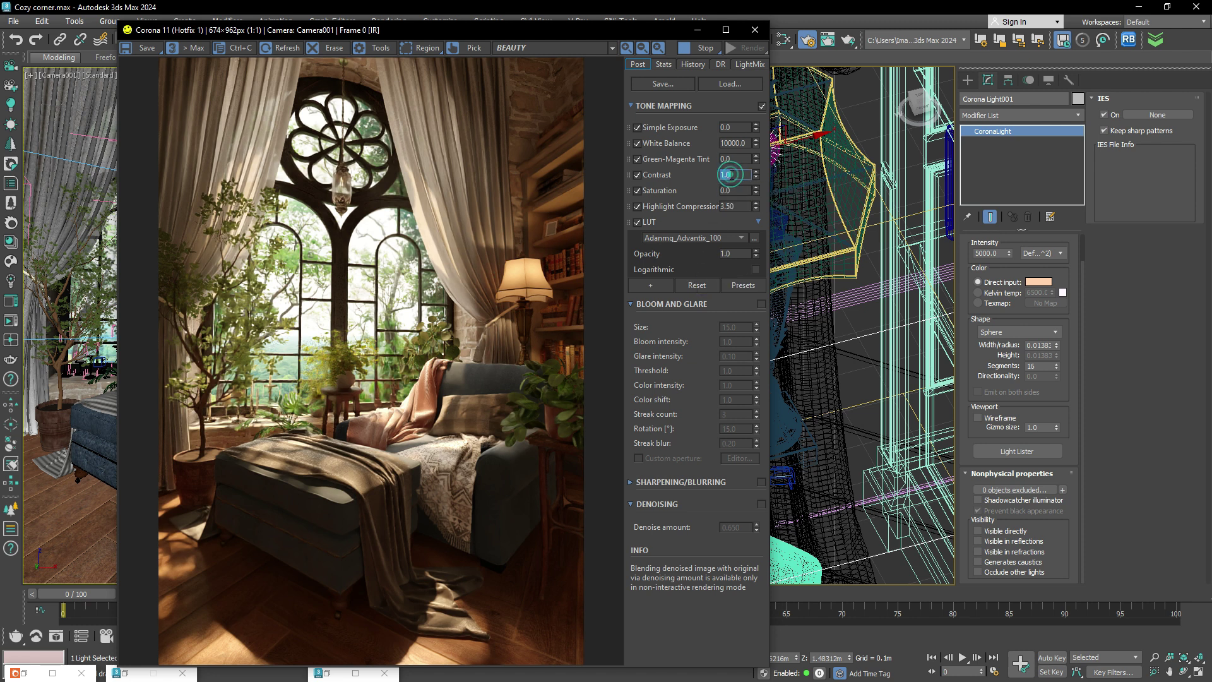
double_click(732, 175)
type("7")
key("Return")
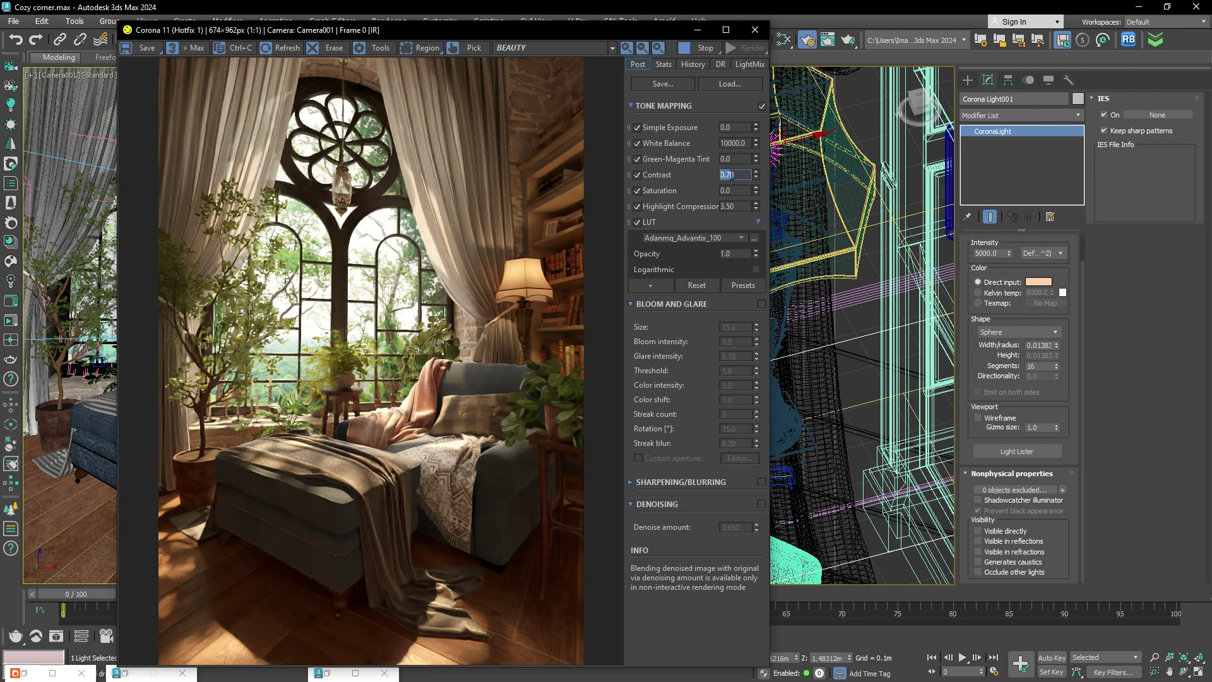
key("Return")
Step: Add a Vignette operator with strength 1.0
left_click(652, 287)
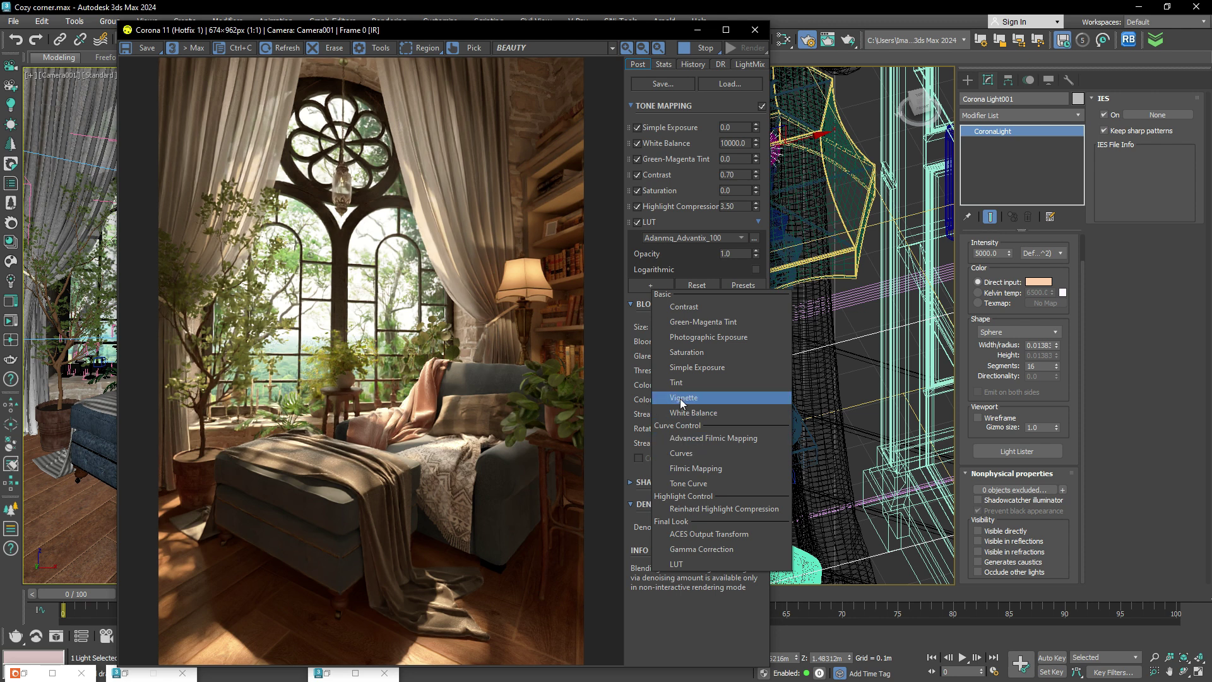
left_click(683, 397)
double_click(724, 284)
type("1")
key("Return")
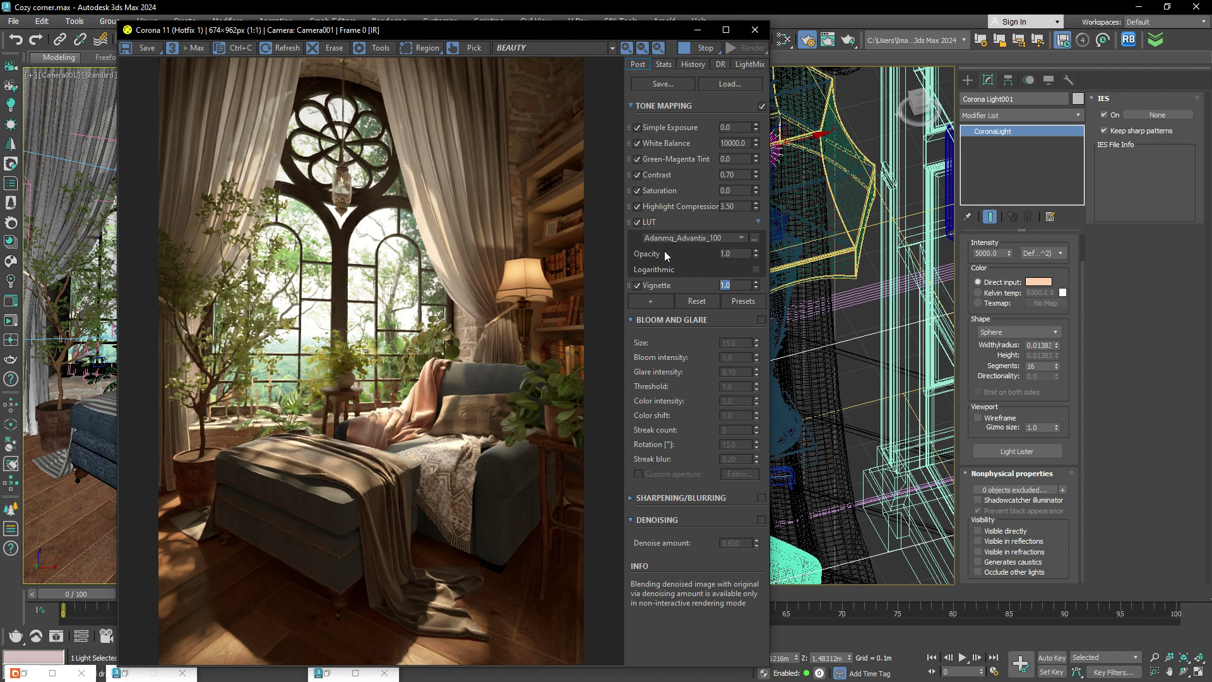
Step: Add a Tone Curve operator to the tone mapping and expand it
left_click(653, 301)
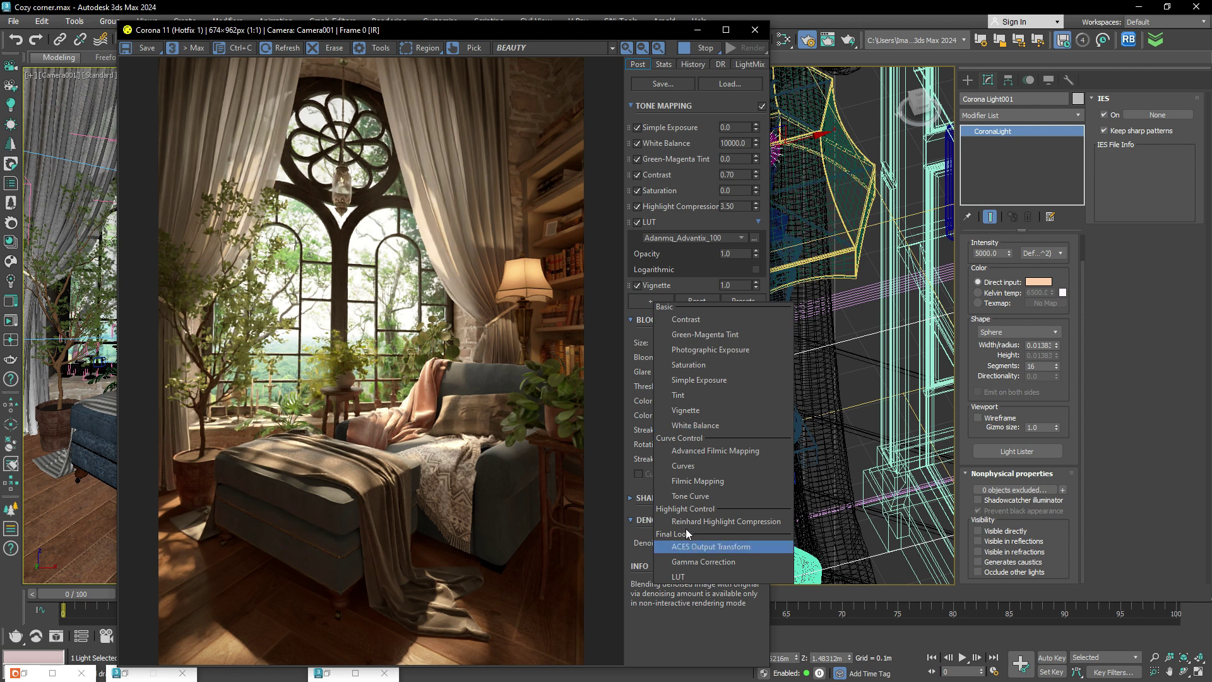
left_click(686, 496)
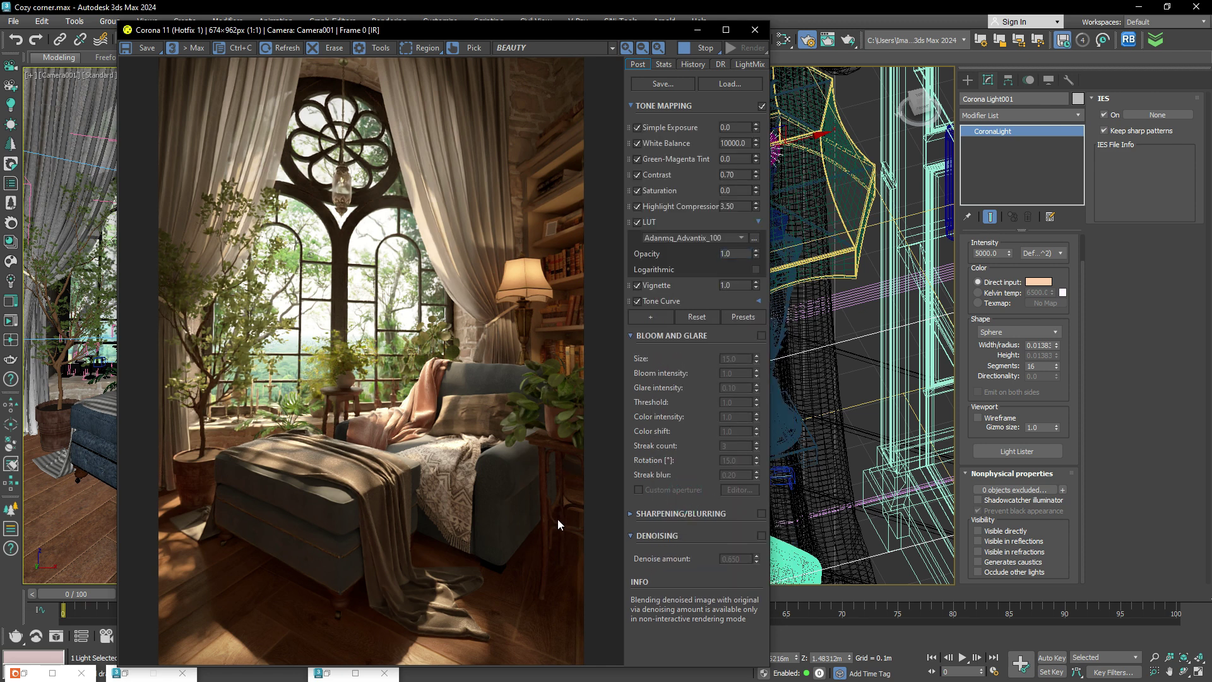
left_click(759, 302)
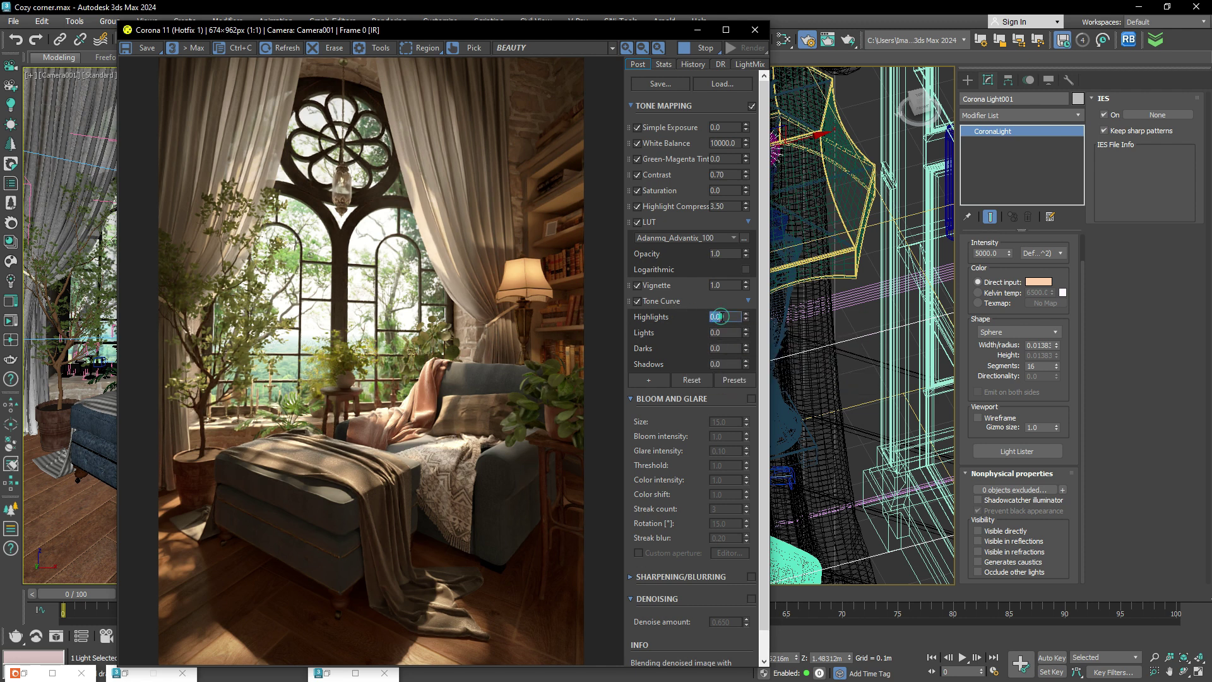
Step: Set the Tone Curve Highlights to 0.40, toggling the curve to compare
double_click(724, 317)
type("0.40")
key("Return")
left_click(636, 301)
left_click(637, 301)
left_click(637, 301)
left_click(636, 302)
Step: Set the Tone Curve Darks to 0.50 and Shadows to -0.30
left_click(721, 349)
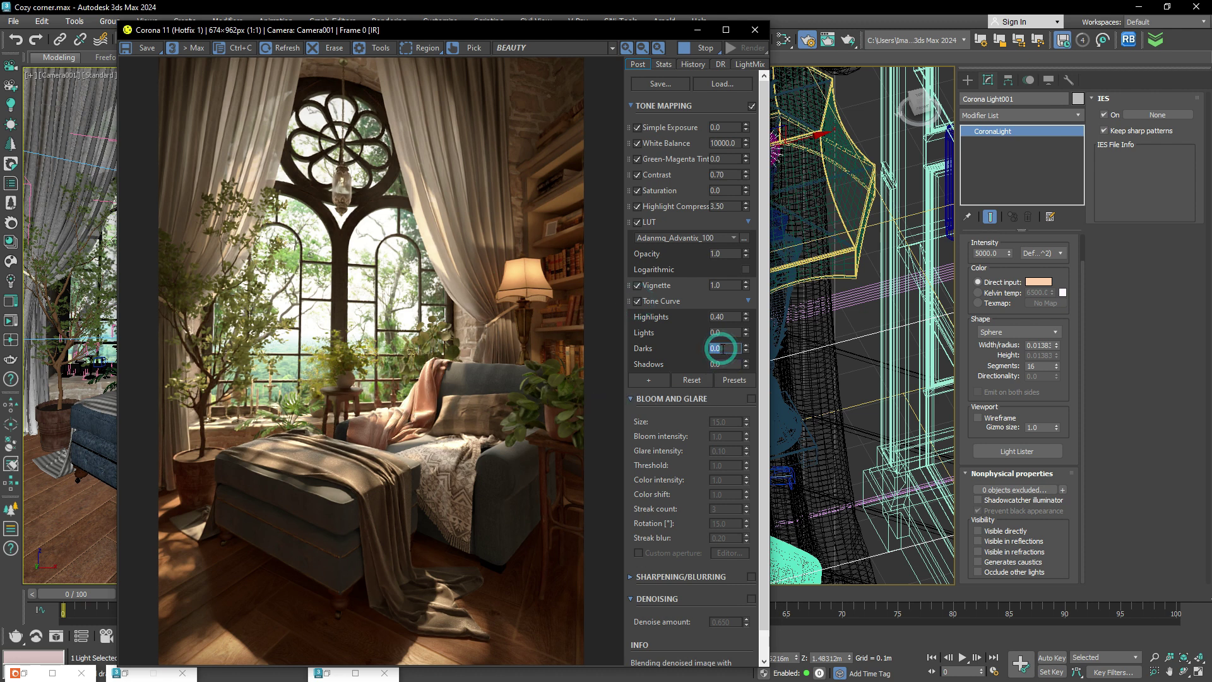
type("5")
key("Return")
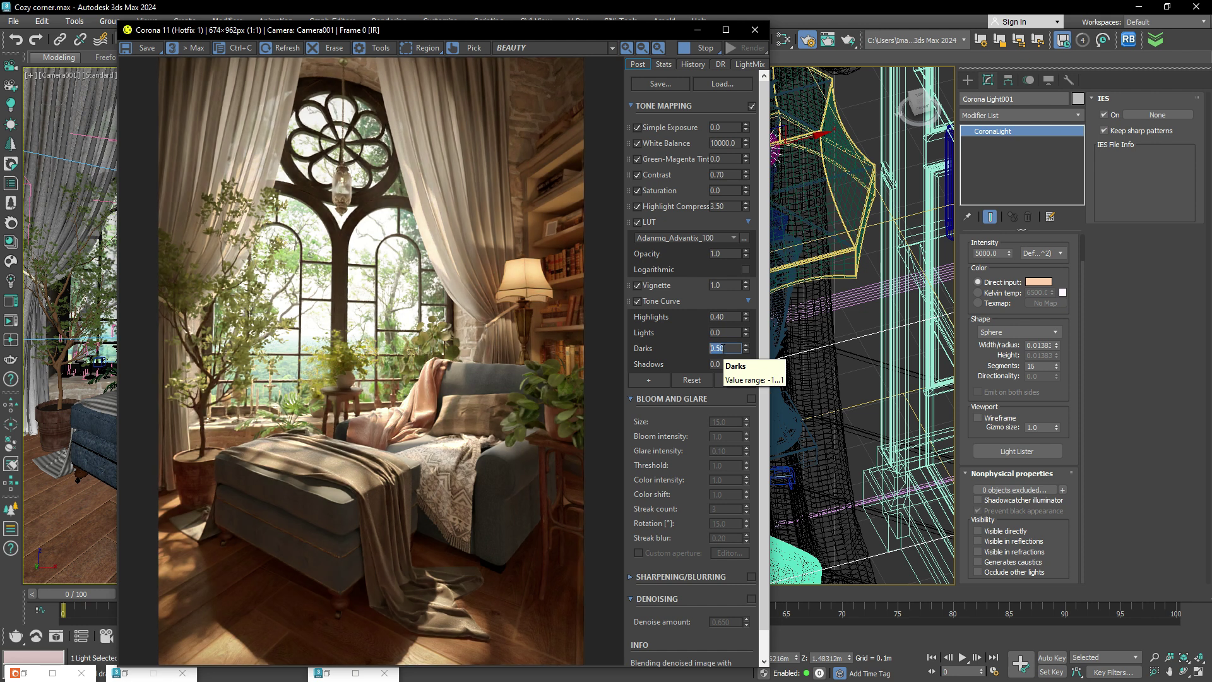
left_click(638, 303)
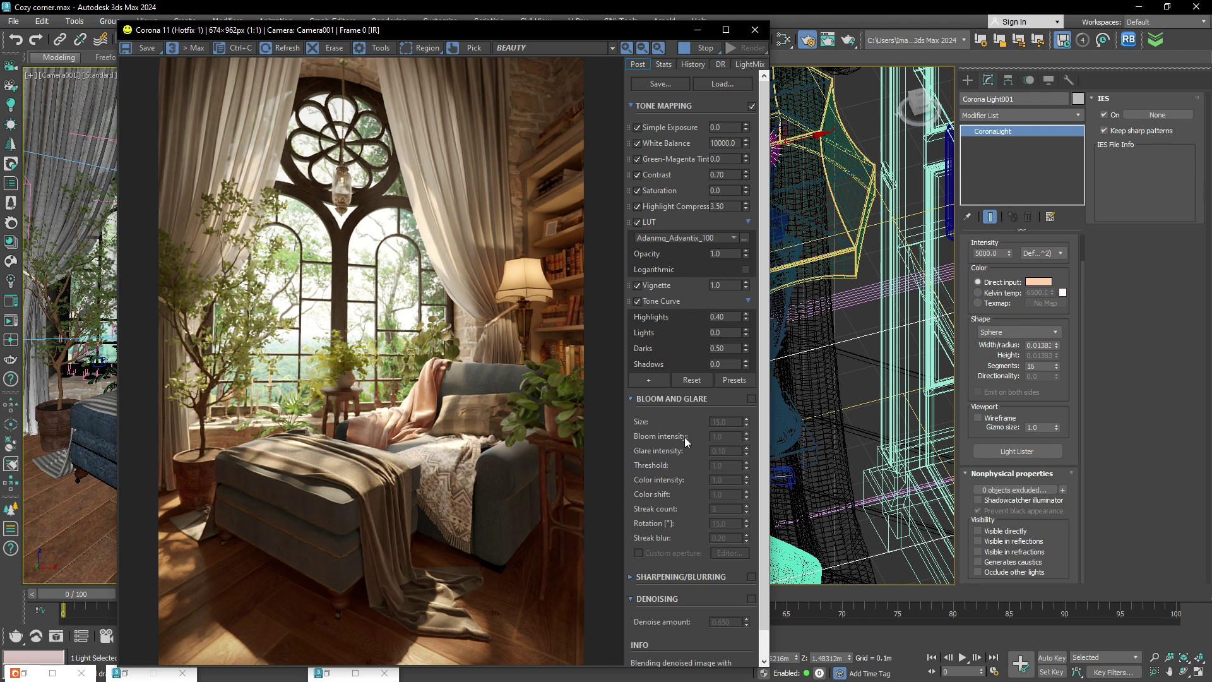
double_click(718, 364)
type("-0.")
type("3")
key("Return")
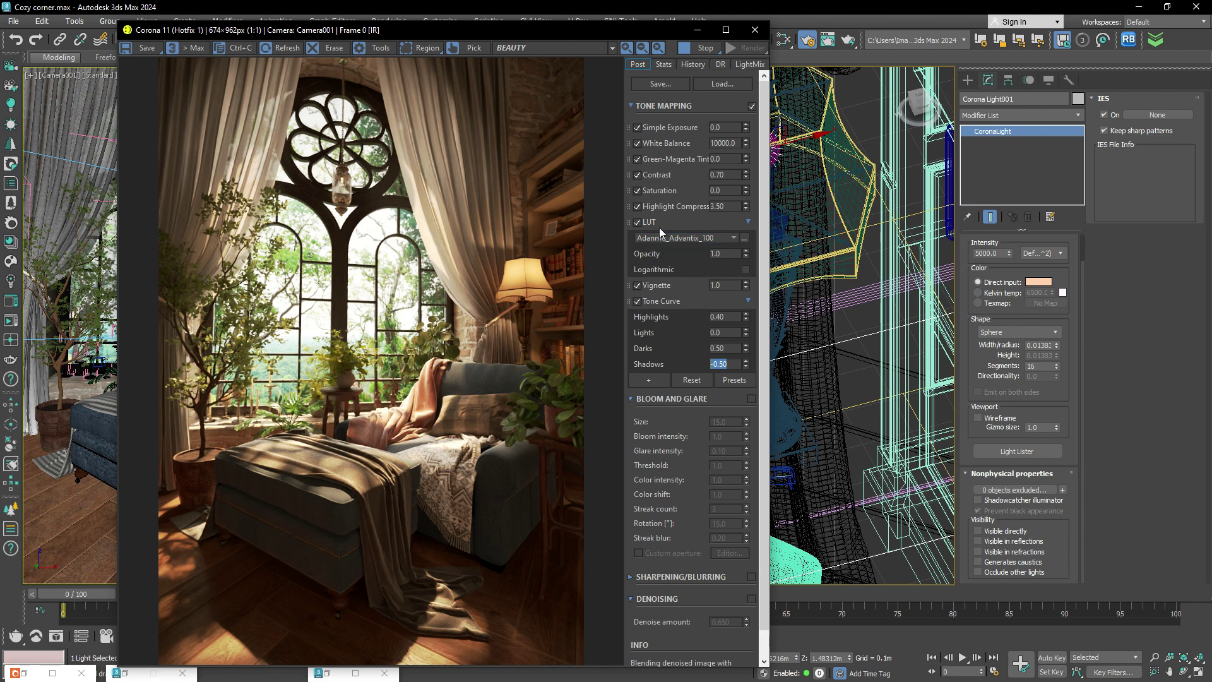
Step: Collapse the LUT and Tone Curve rollouts and enable Bloom and Glare, comparing on and off
left_click(749, 219)
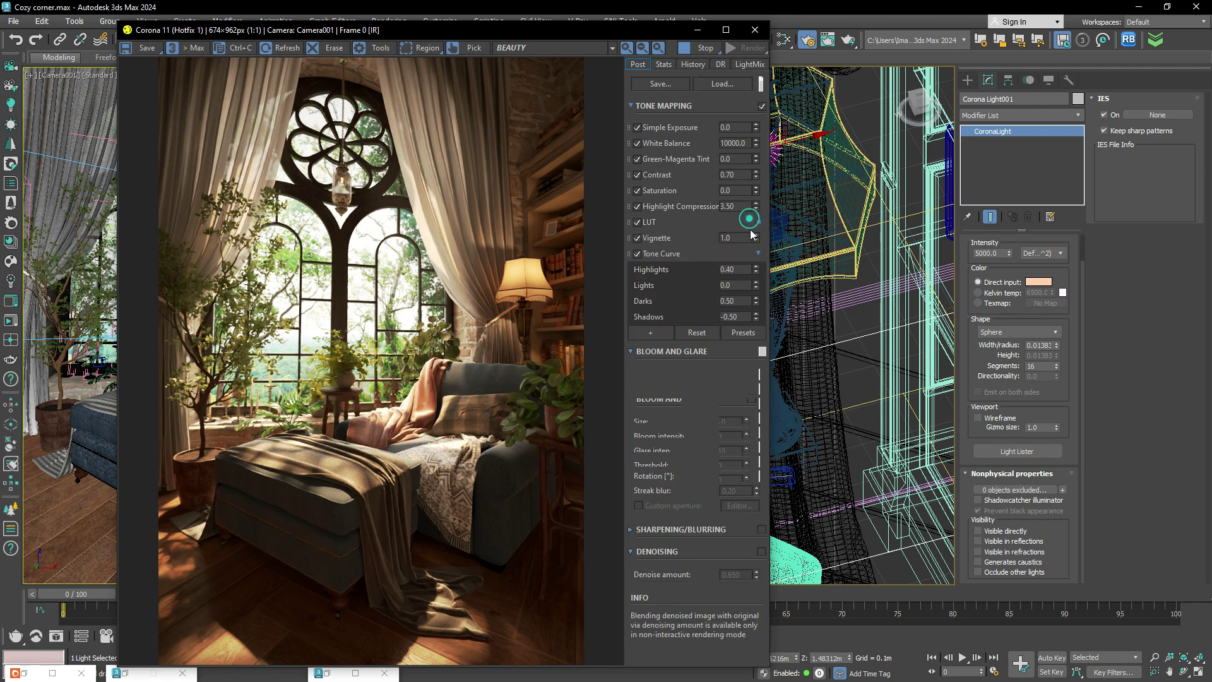
left_click(758, 253)
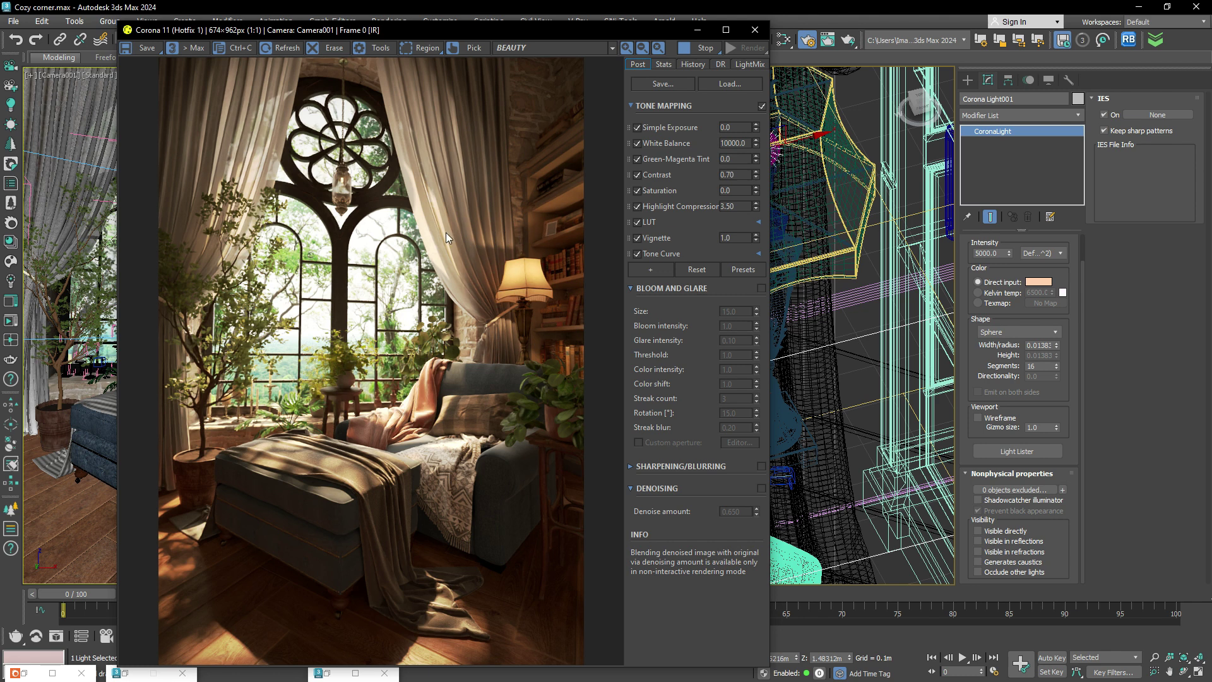
left_click(761, 288)
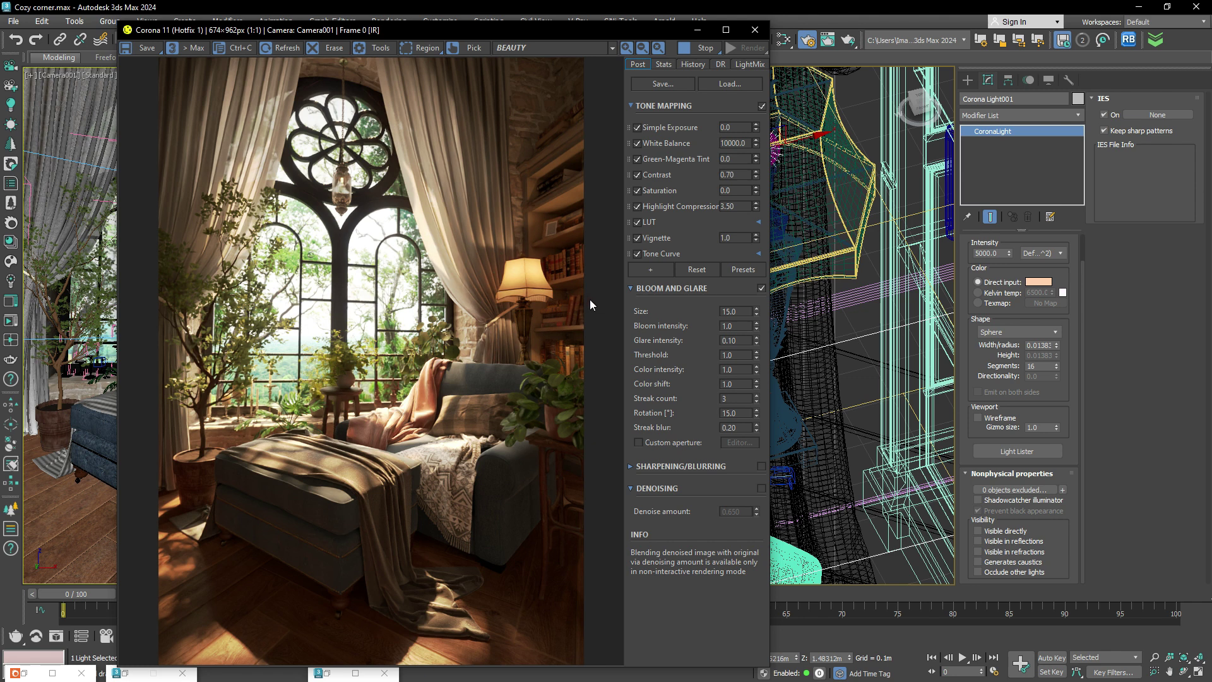
left_click(762, 287)
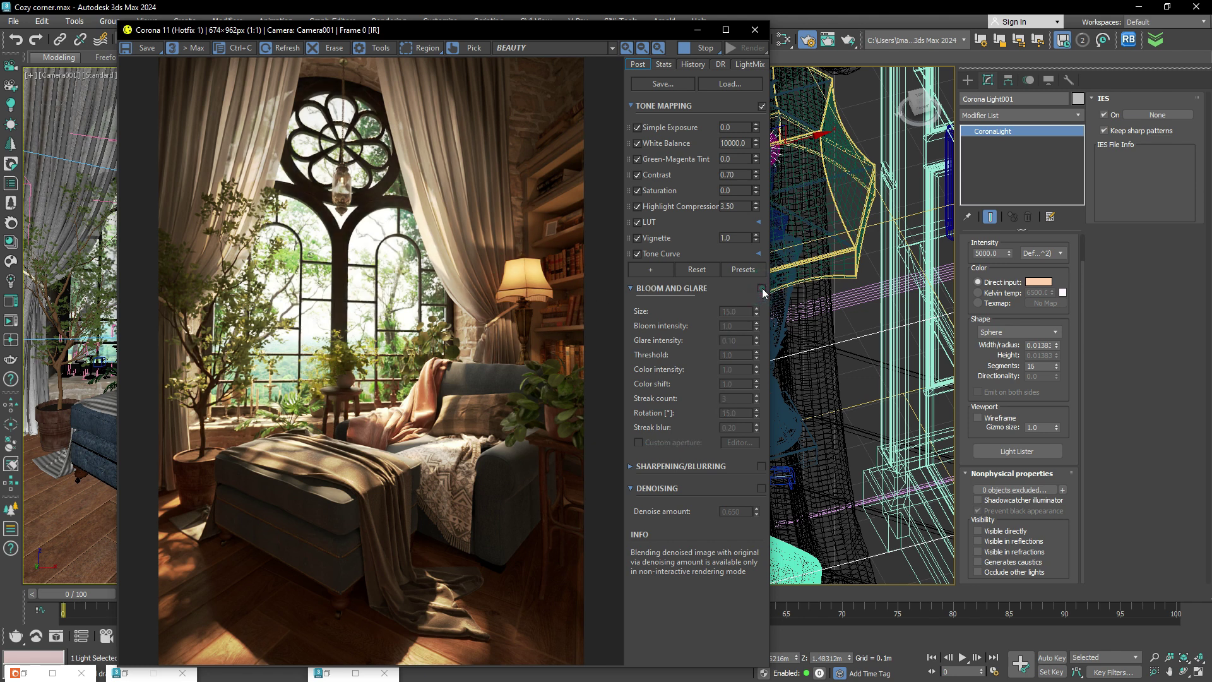
left_click(762, 288)
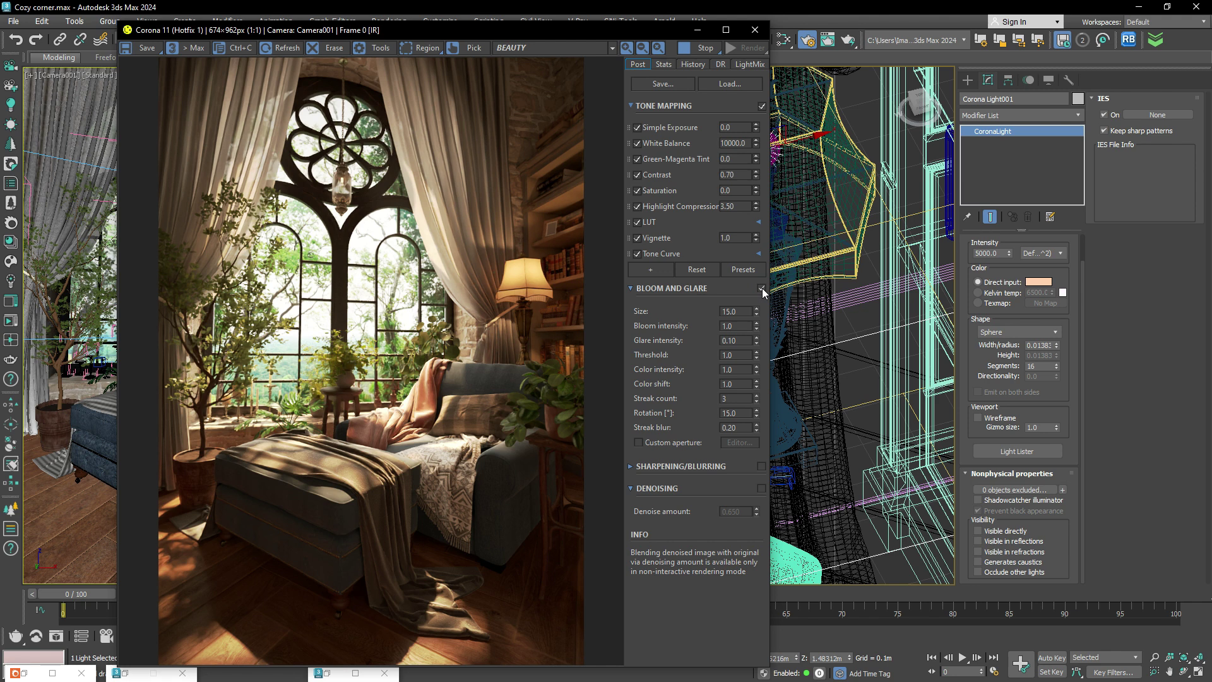